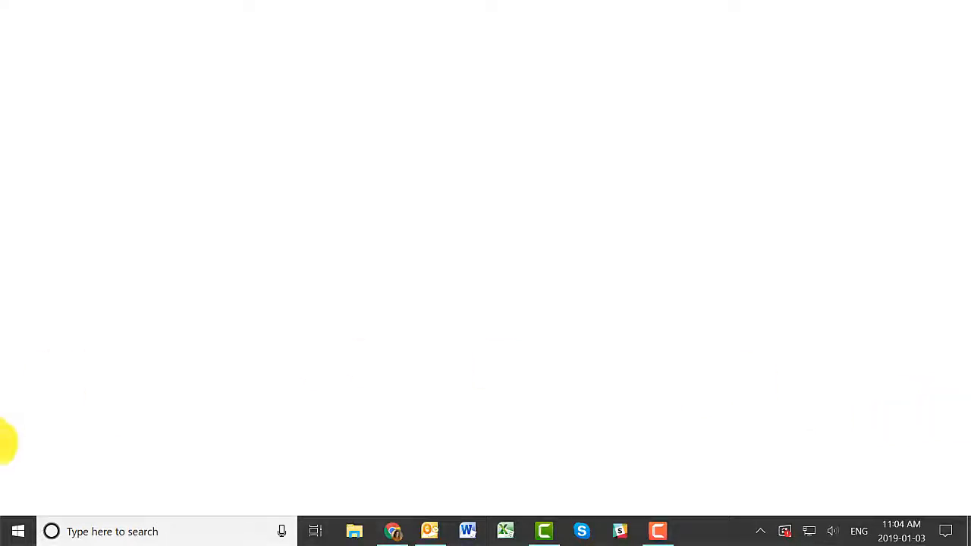
# - Open the DCS Backup and Restore utility from the Document Conversion Service 3.0 program group
pyautogui.click(9, 530)
pyautogui.scroll(-5, 134, 286)
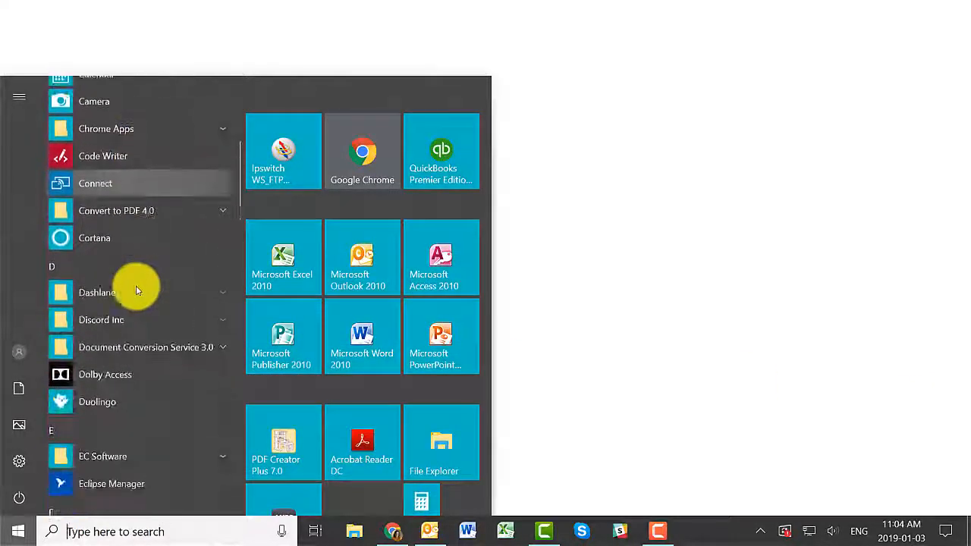
pyautogui.click(148, 328)
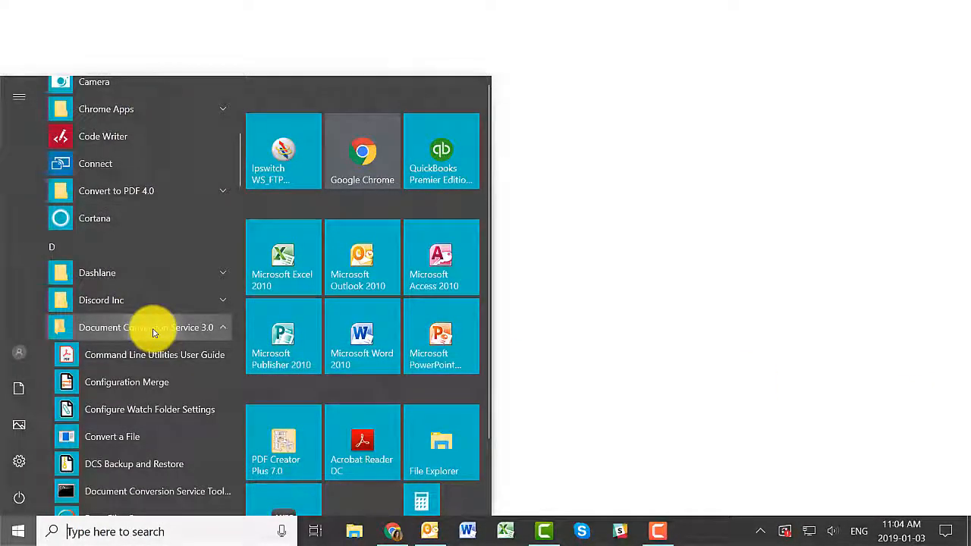
pyautogui.scroll(-2, 152, 328)
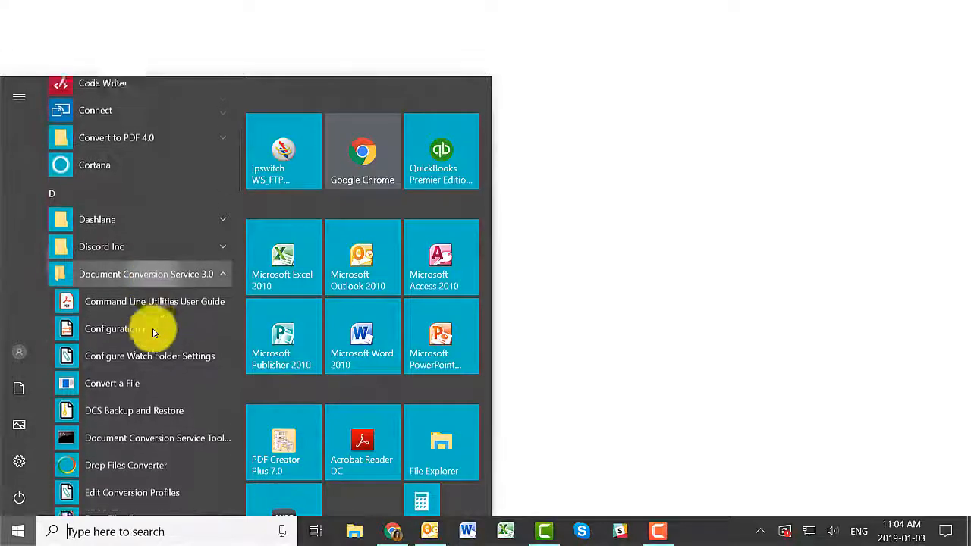
pyautogui.click(149, 406)
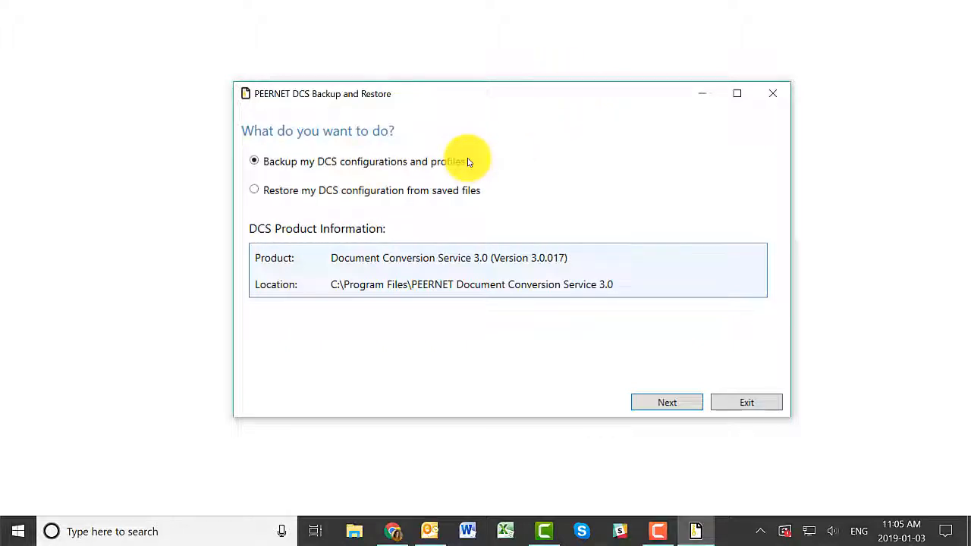
# - Back up the DCS and Watch Folder configurations and all conversion profiles to C:\Documents, auto-naming the file by date and time
pyautogui.click(688, 408)
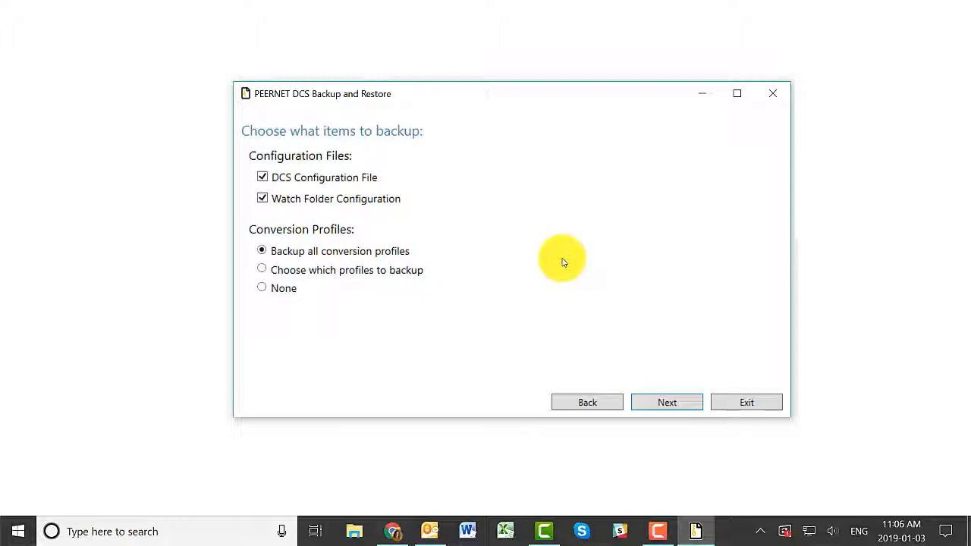
pyautogui.click(687, 404)
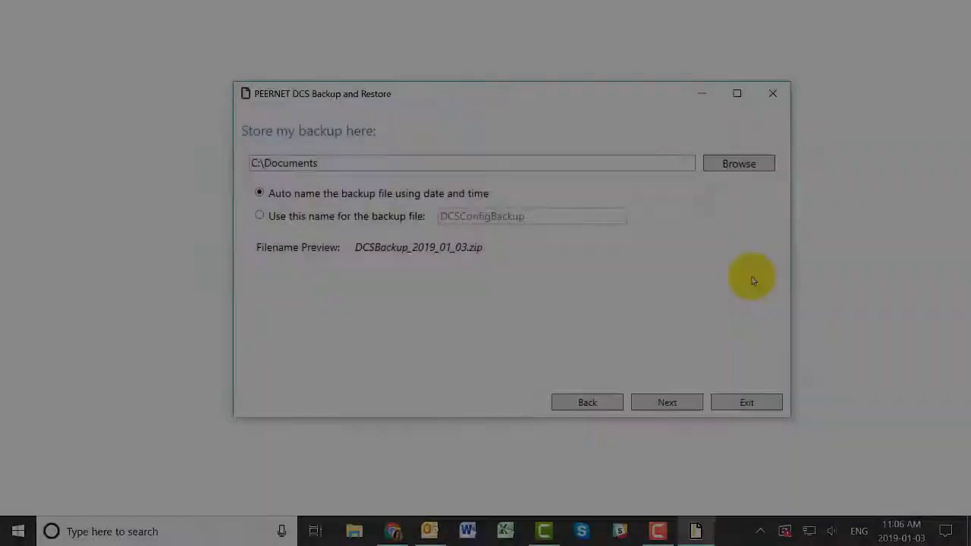
pyautogui.click(747, 170)
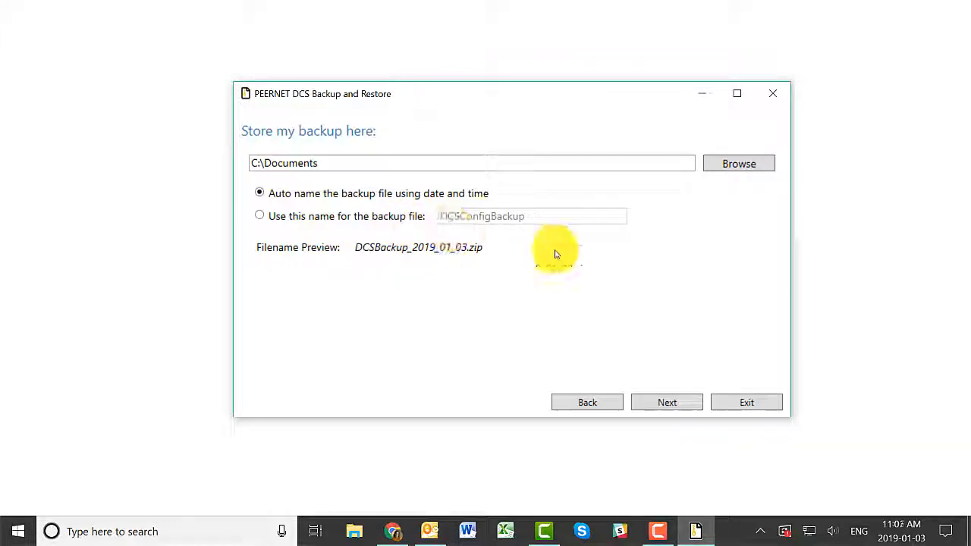
pyautogui.click(677, 405)
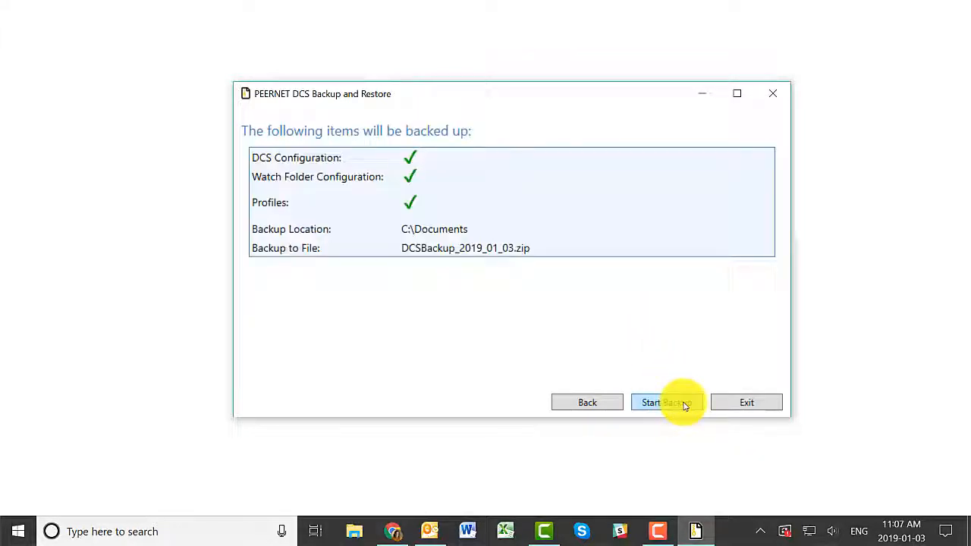
pyautogui.click(684, 404)
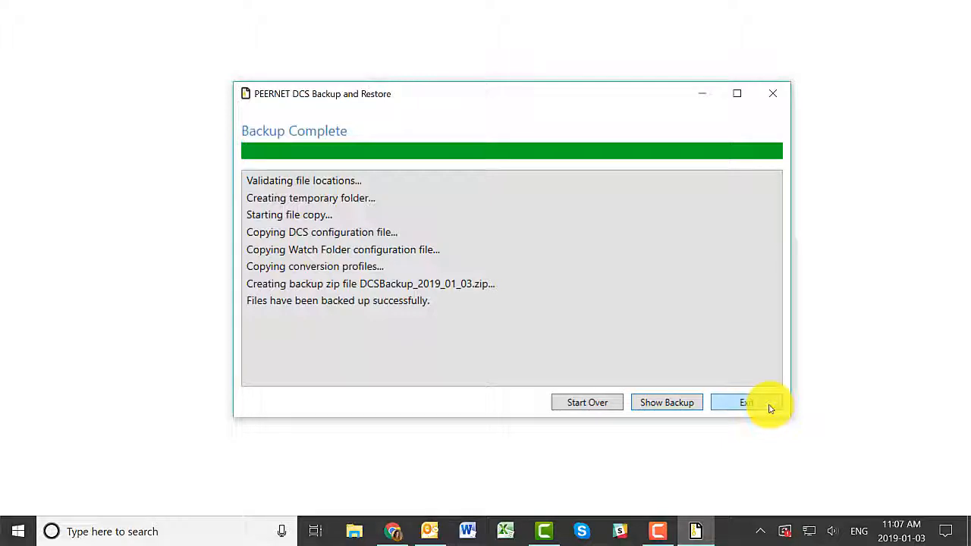
# - Start over in restore mode and choose C:\Documents\DCSBackup_2019_01_03.zip as the backup to restore
pyautogui.click(616, 408)
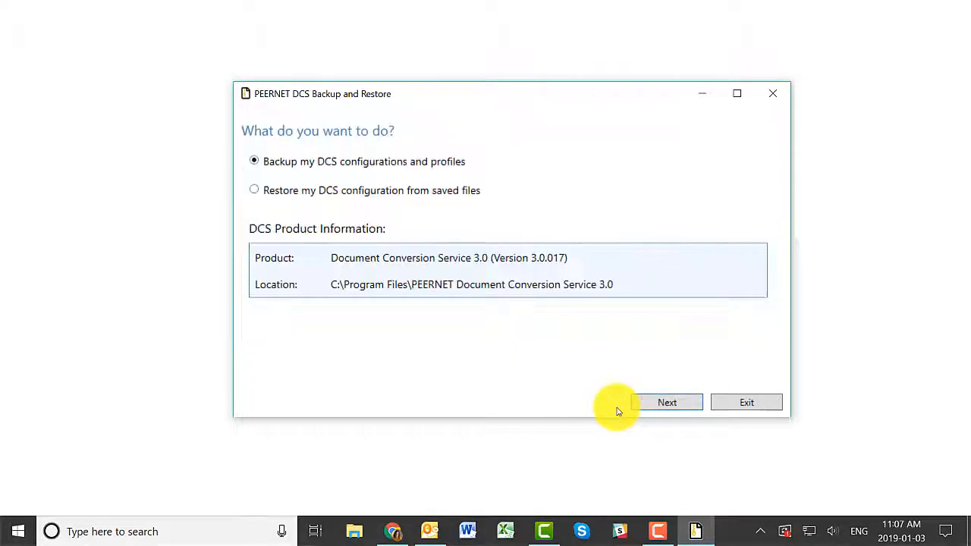
pyautogui.click(485, 194)
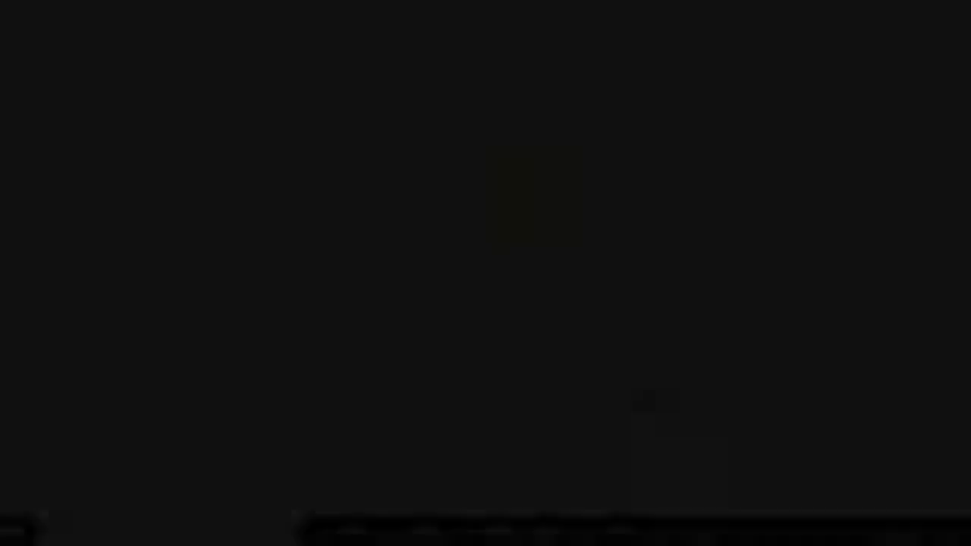
pyautogui.click(675, 404)
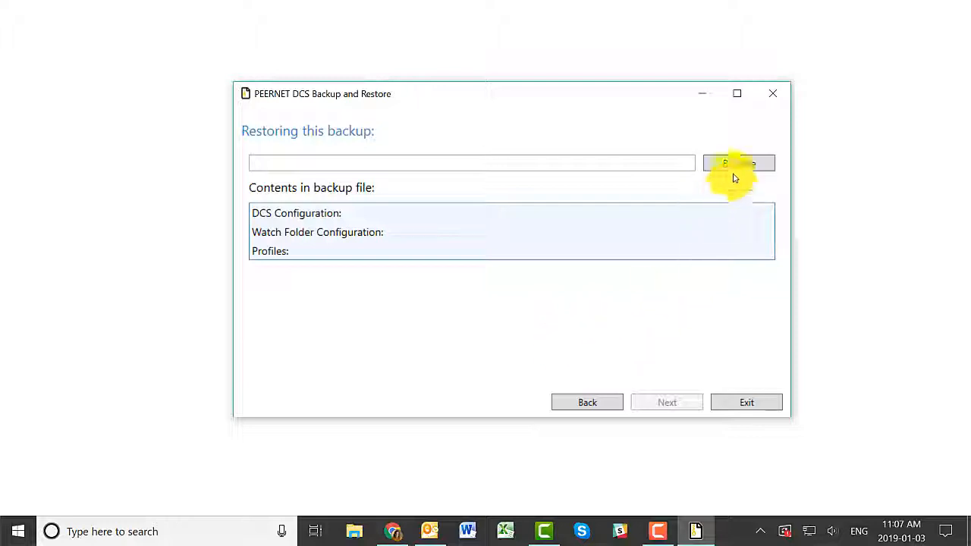
pyautogui.click(734, 170)
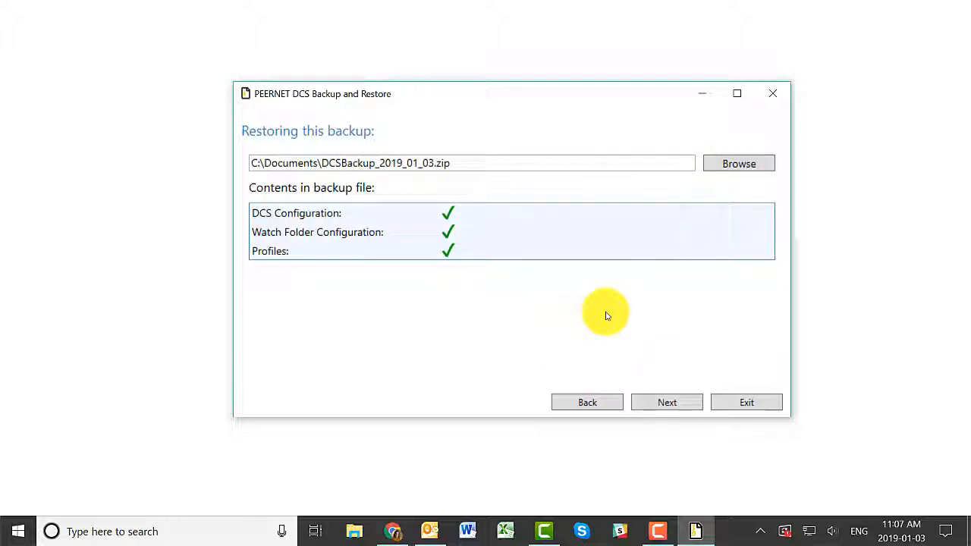
# - Start restoring the DCS configuration file, the Watch Folder configuration and all saved conversion profiles
pyautogui.click(691, 406)
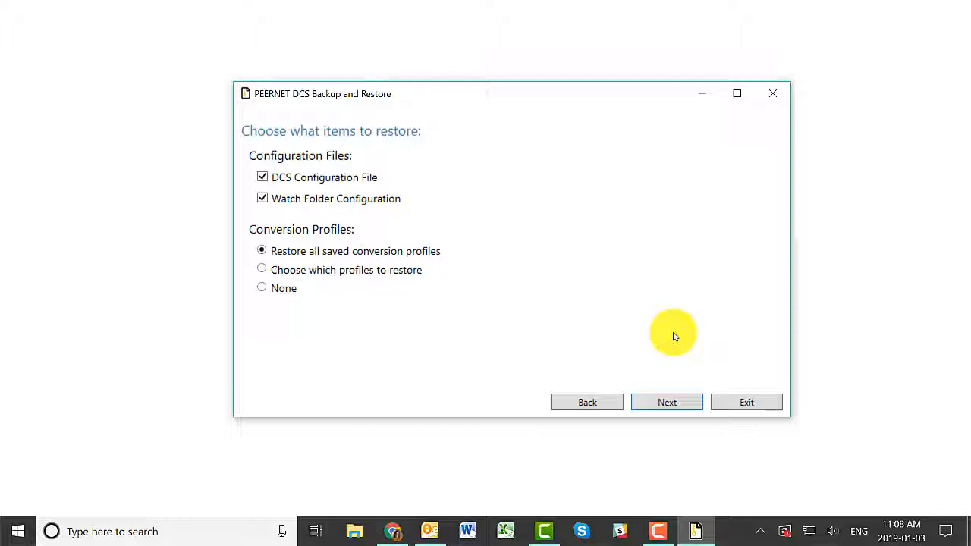
pyautogui.click(686, 406)
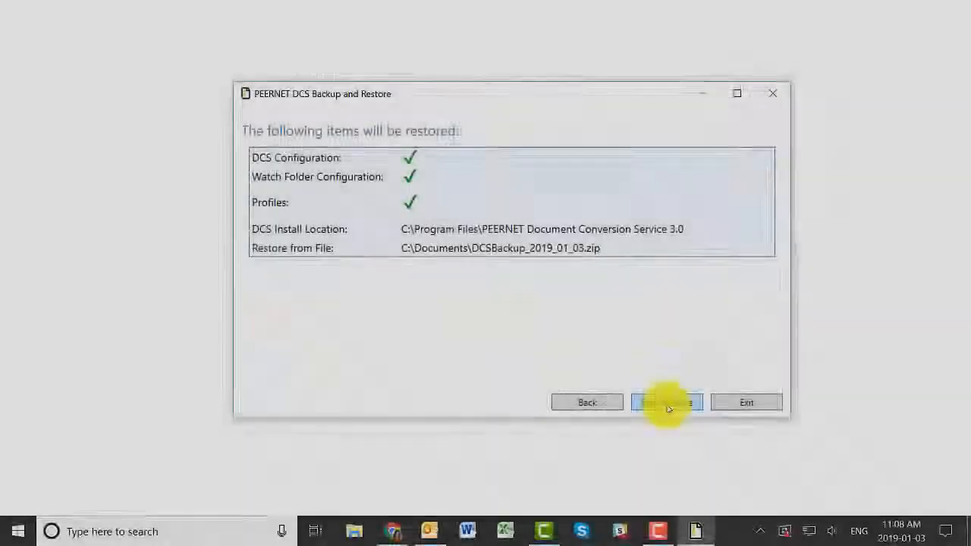
pyautogui.click(667, 407)
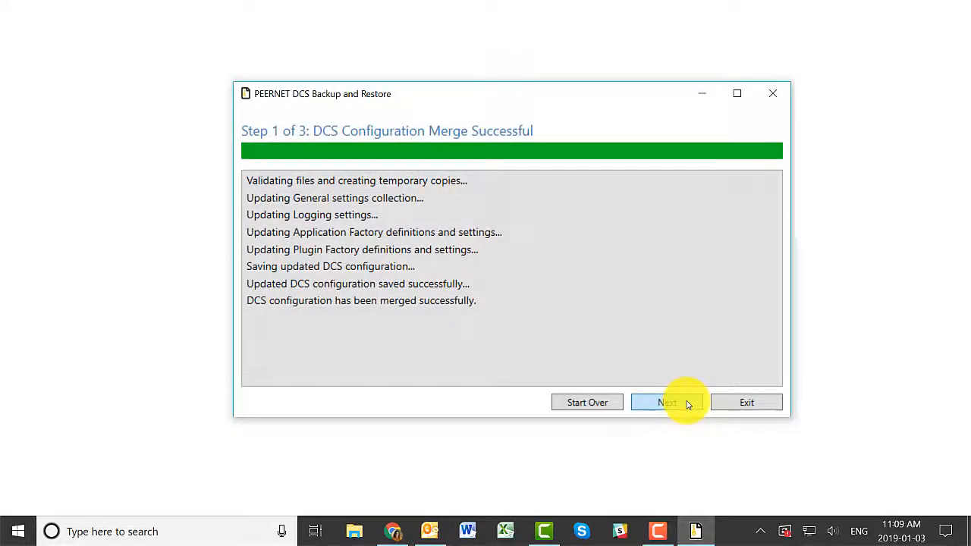
# - Preview and accept the merged DCS and Watch Folder configurations, then exit the utility once the restore is done
pyautogui.click(688, 404)
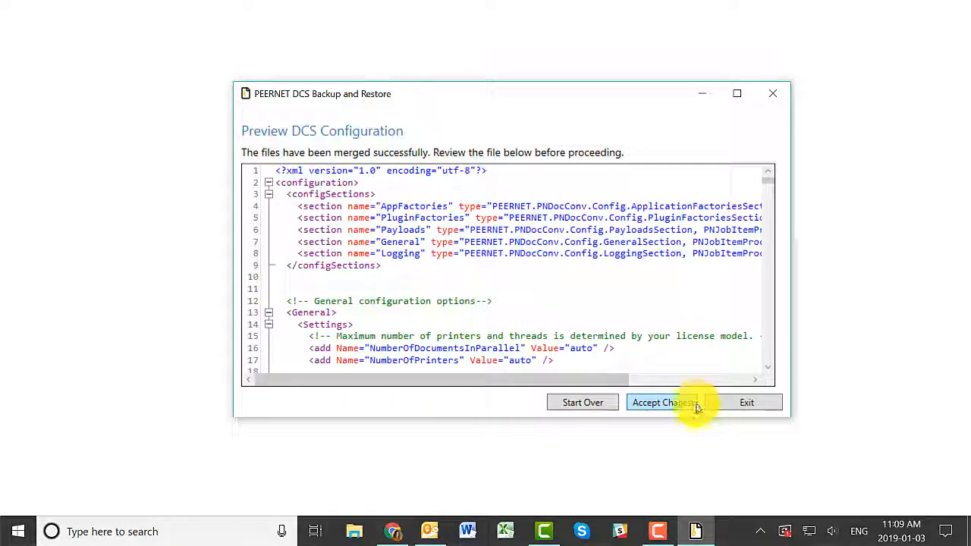
pyautogui.click(664, 402)
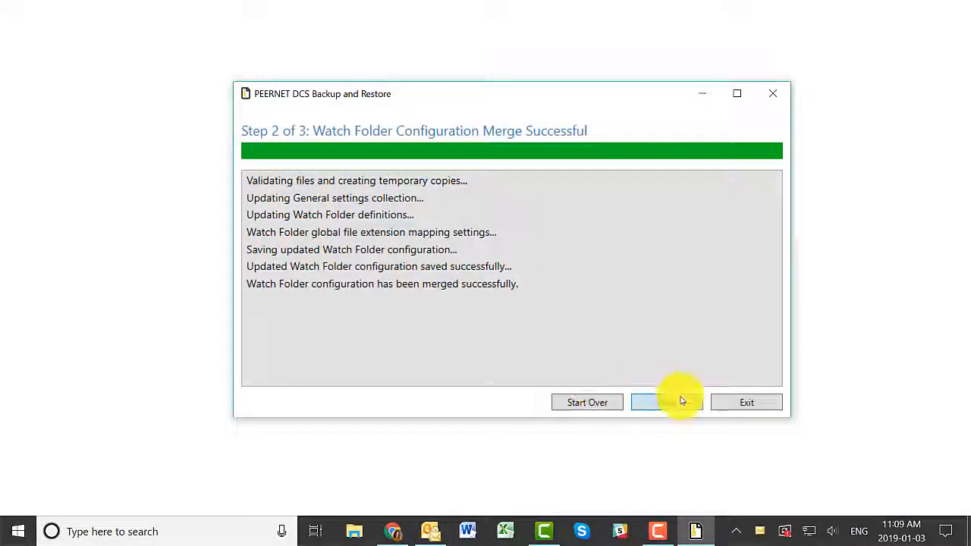
pyautogui.click(681, 402)
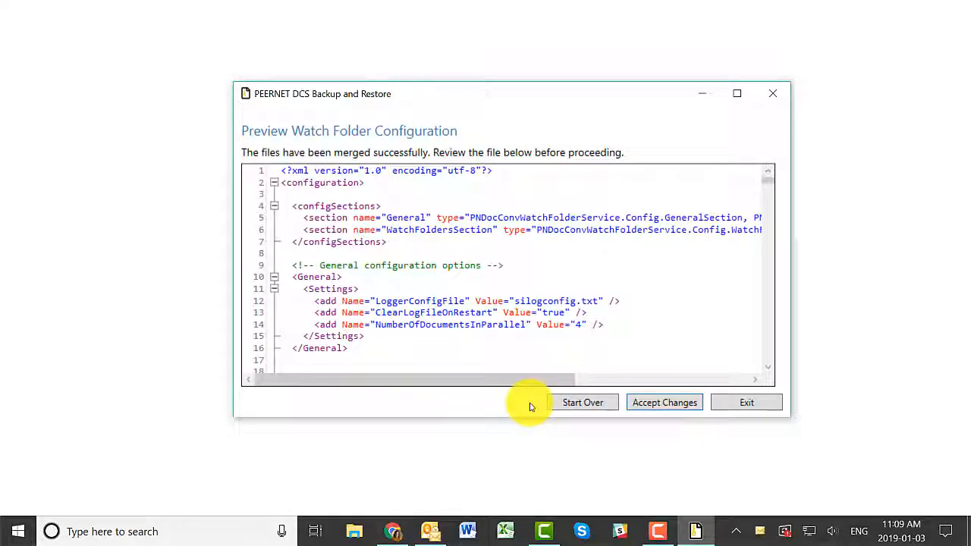
pyautogui.click(696, 405)
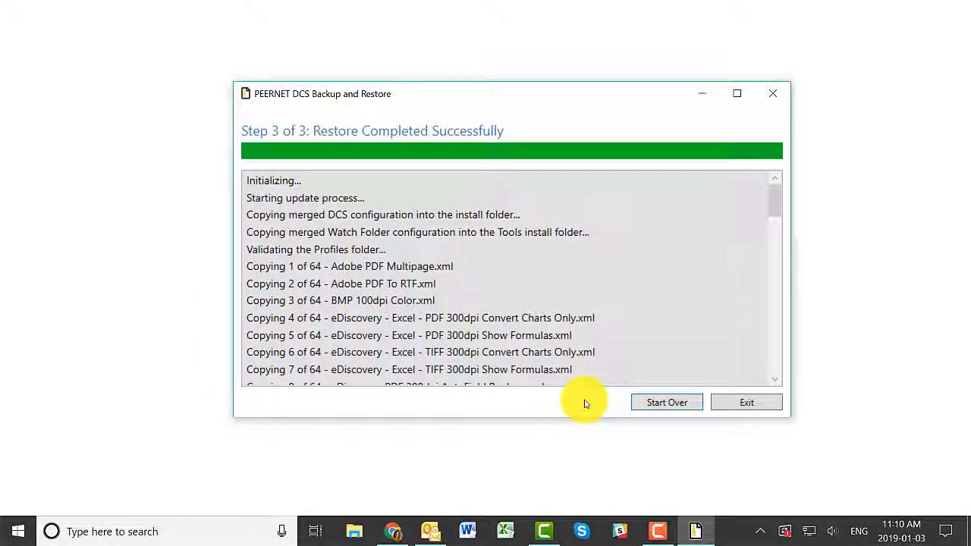
pyautogui.click(763, 408)
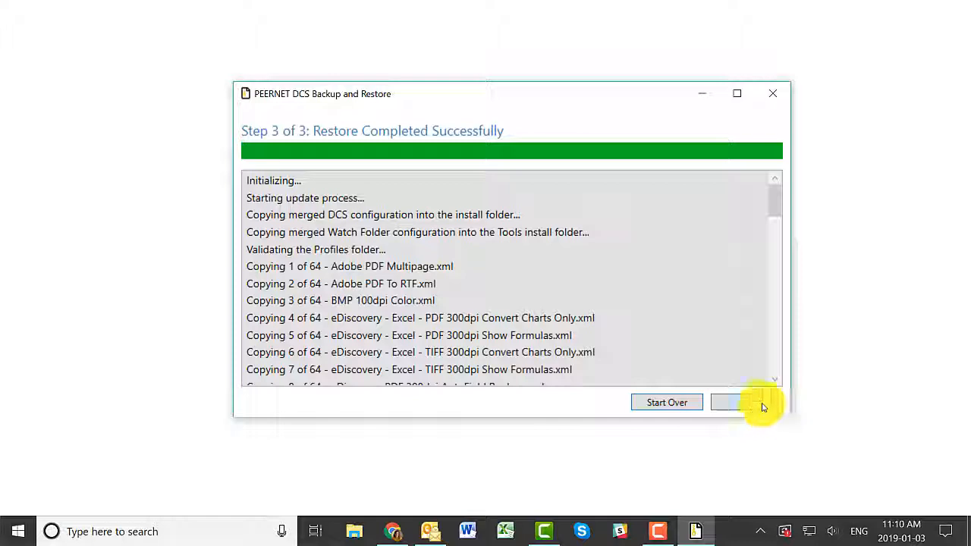
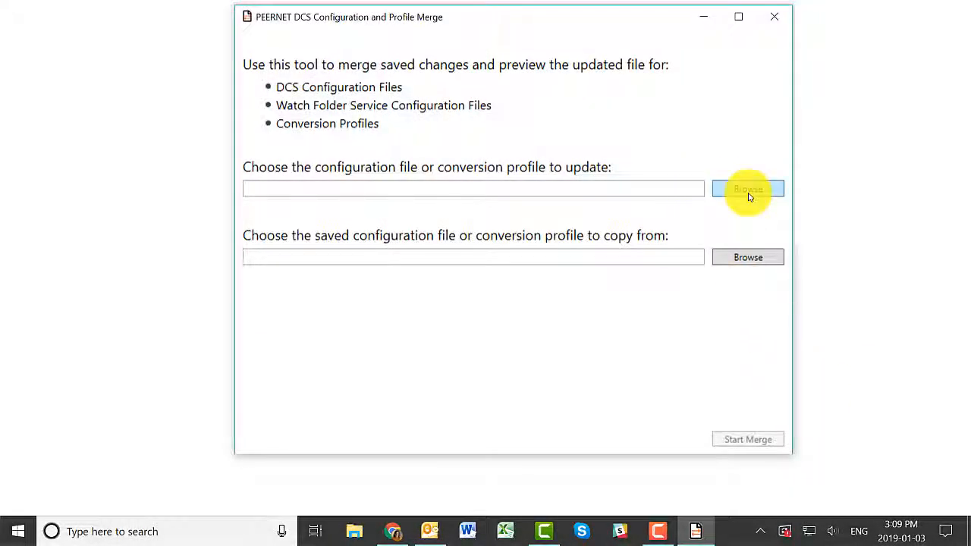
# - In DCS Configuration and Profile Merge, choose PNJobItemProcessor.exe.config from the Document Conversion Service 3.0 Core folder in Program Files as the file to update
pyautogui.click(749, 190)
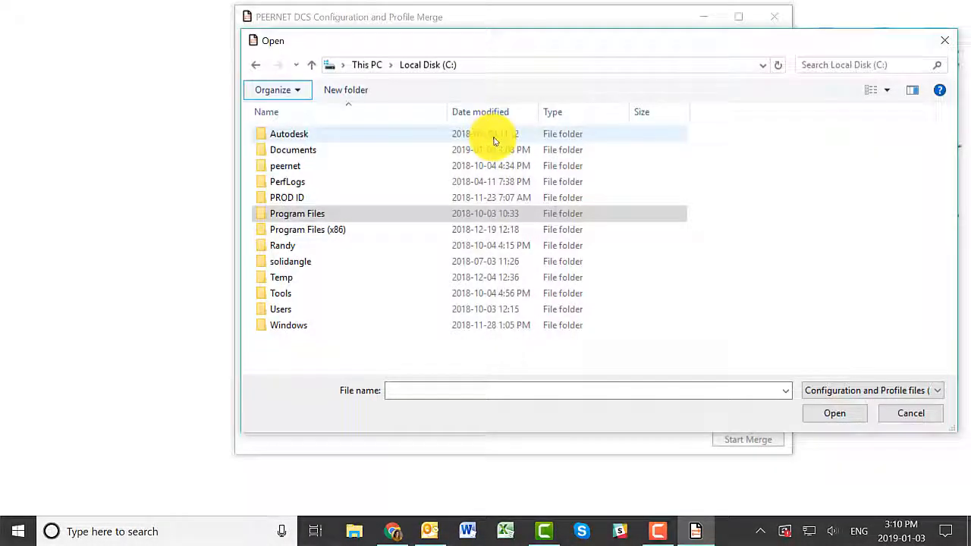
pyautogui.doubleClick(283, 215)
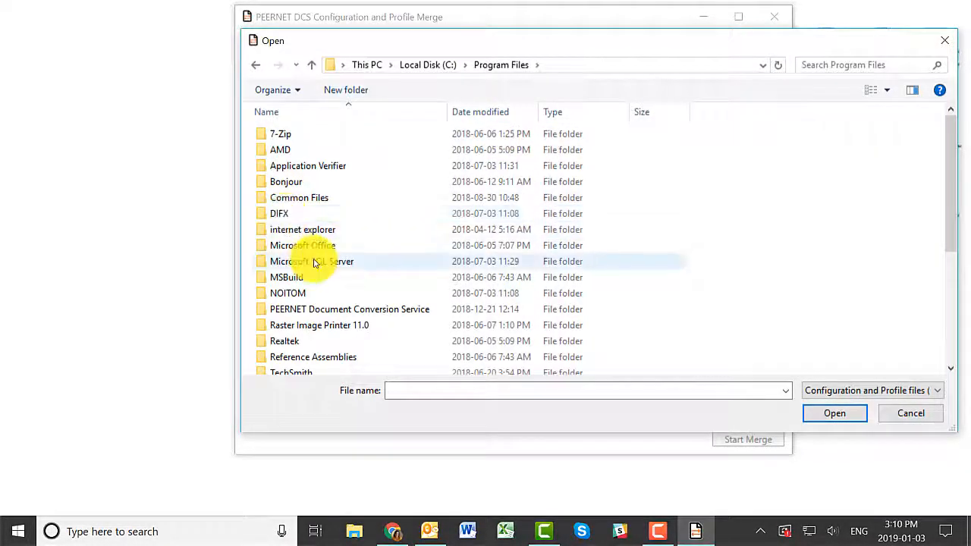
pyautogui.scroll(-2, 313, 262)
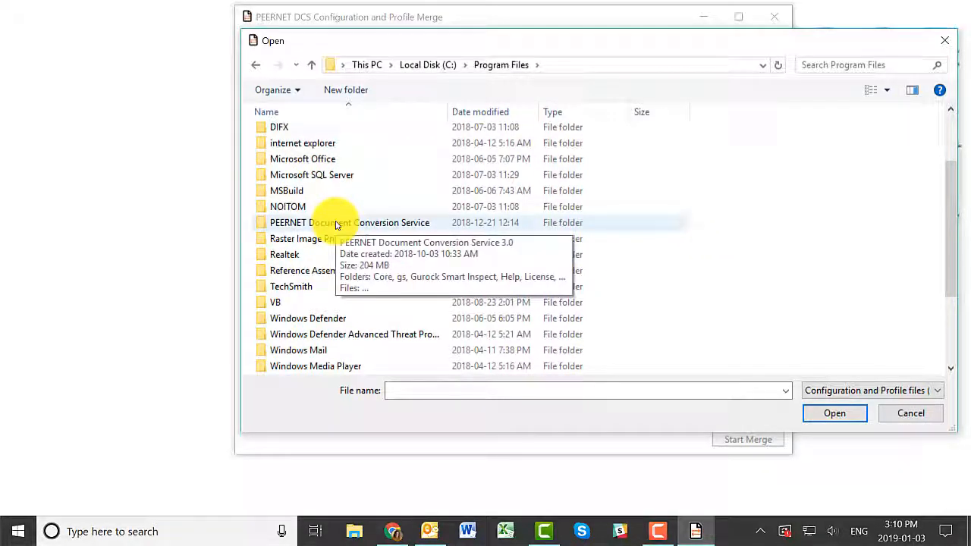
pyautogui.doubleClick(336, 223)
pyautogui.doubleClick(295, 135)
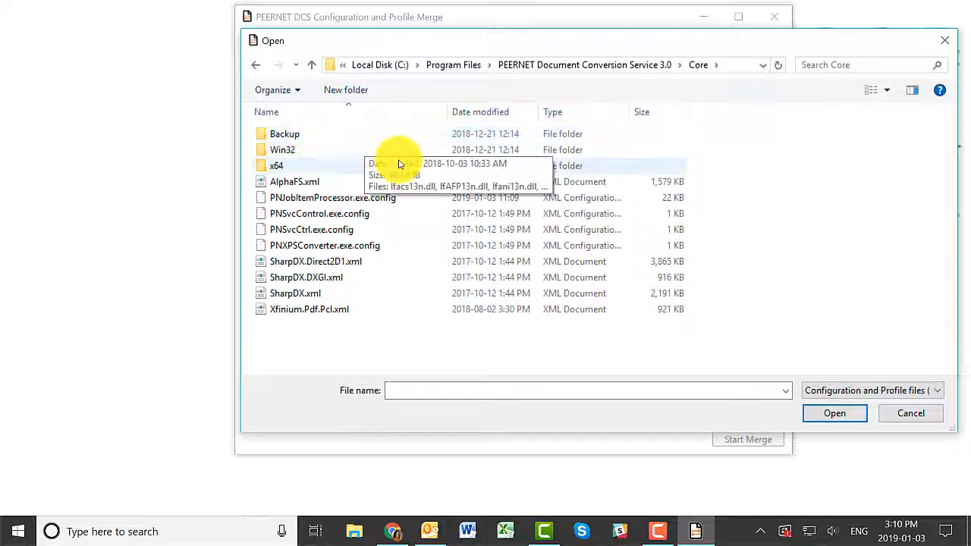
pyautogui.click(408, 202)
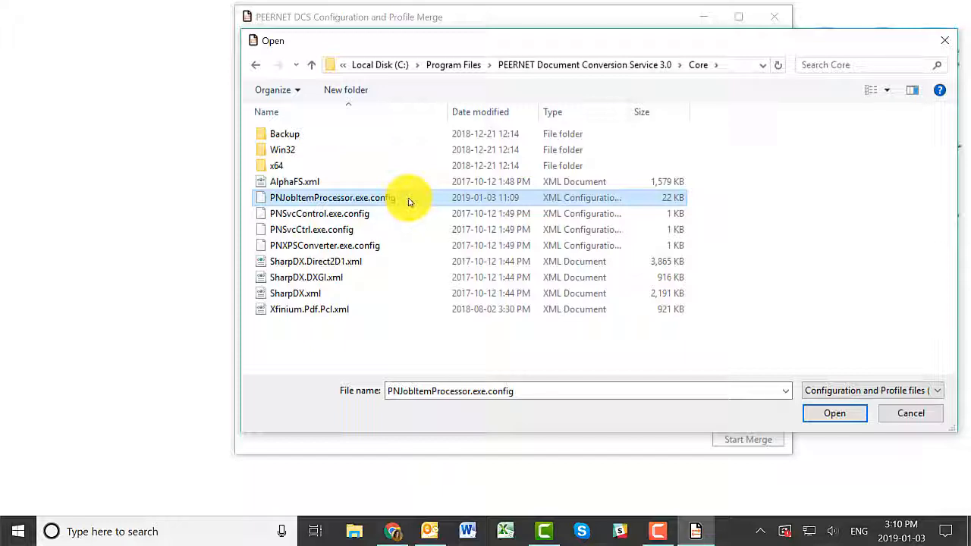
pyautogui.click(838, 413)
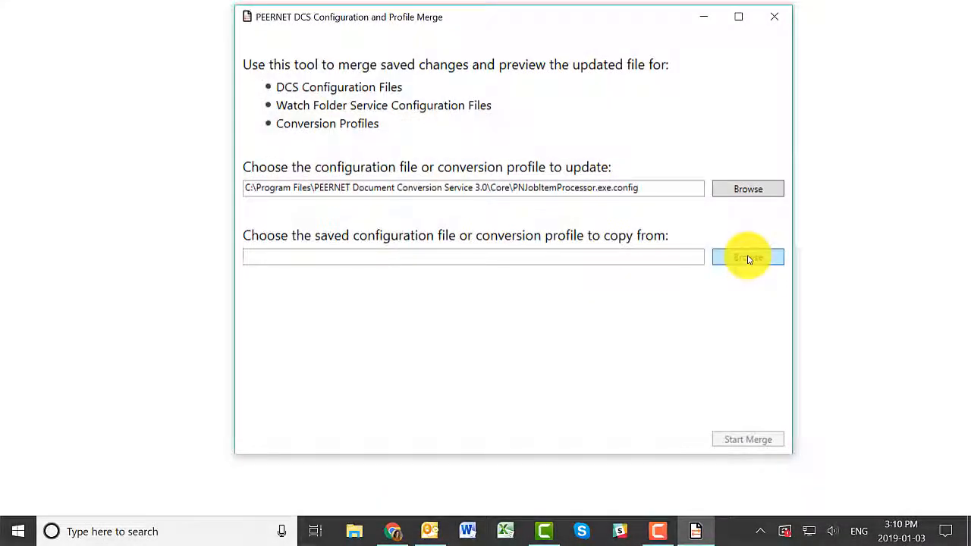
# - Choose PNJobItemProcessor.exe.config in C:\Documents as the saved configuration file to copy from
pyautogui.click(748, 258)
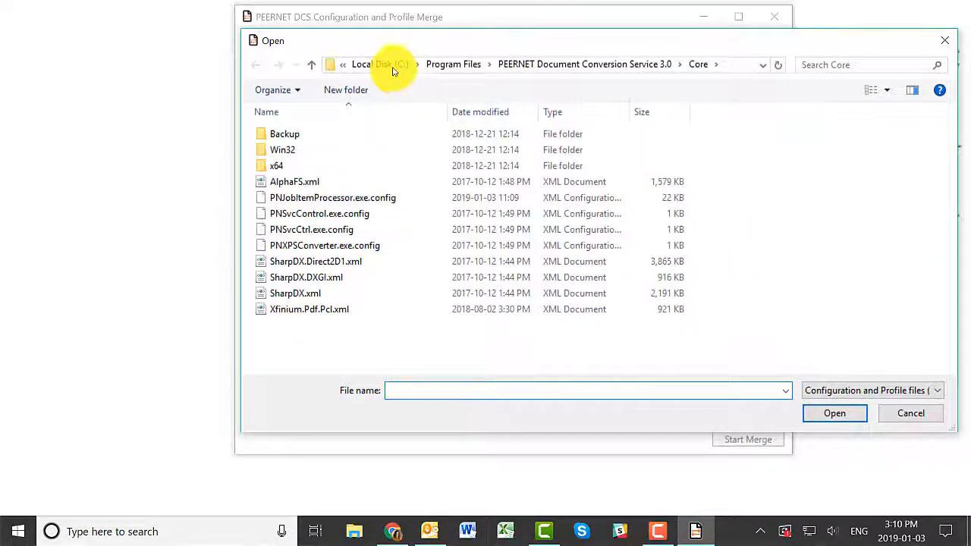
pyautogui.click(393, 67)
pyautogui.doubleClick(288, 150)
pyautogui.click(290, 135)
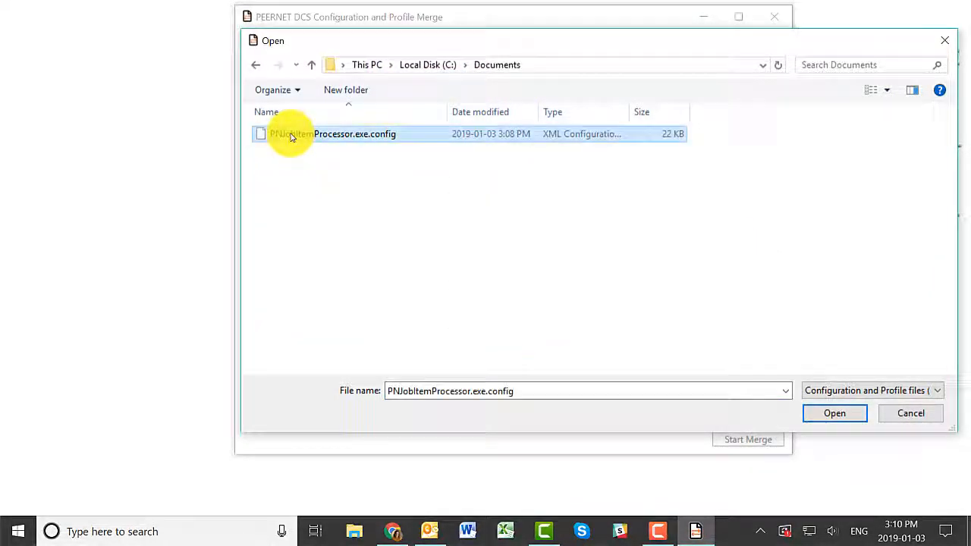
pyautogui.click(860, 417)
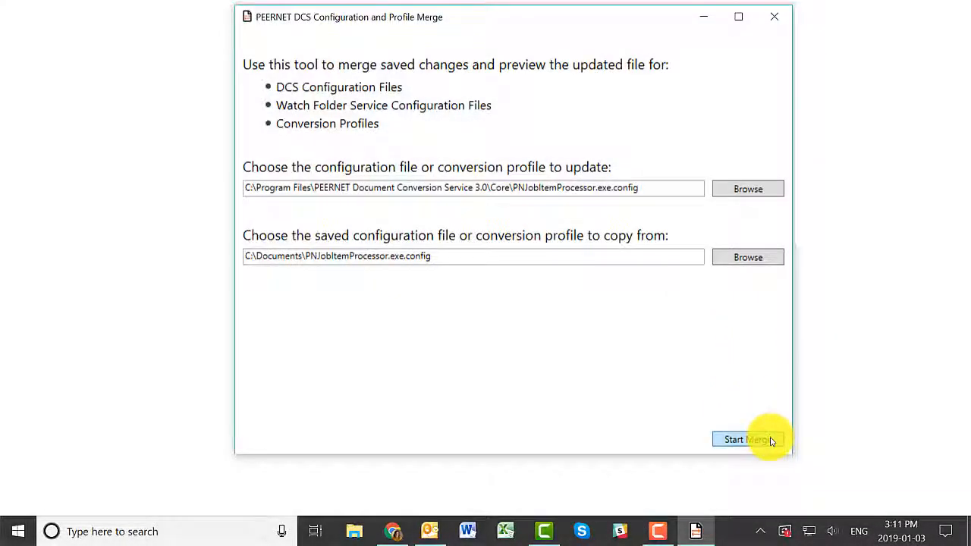
# - Merge the two configuration files, preview the result and save the merged file over the installed configuration
pyautogui.click(772, 440)
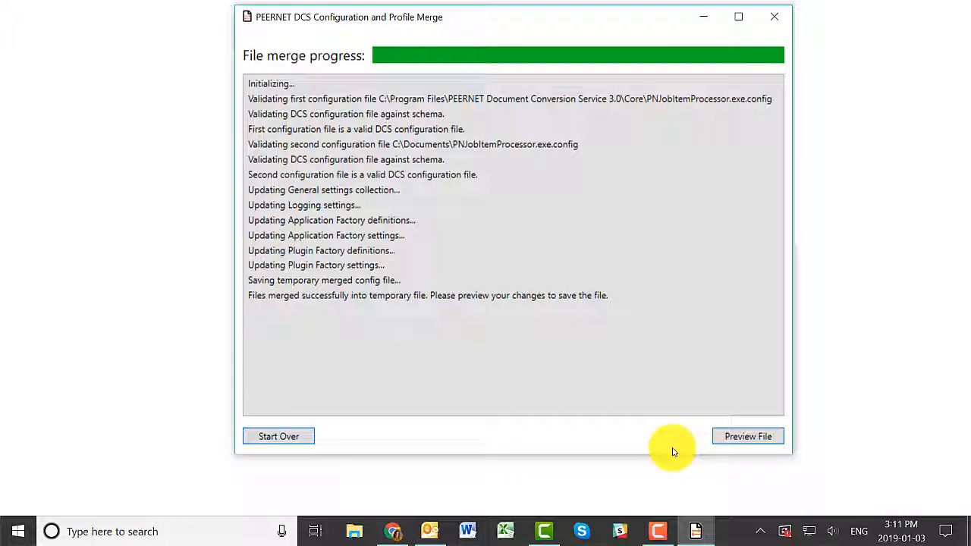
pyautogui.click(780, 436)
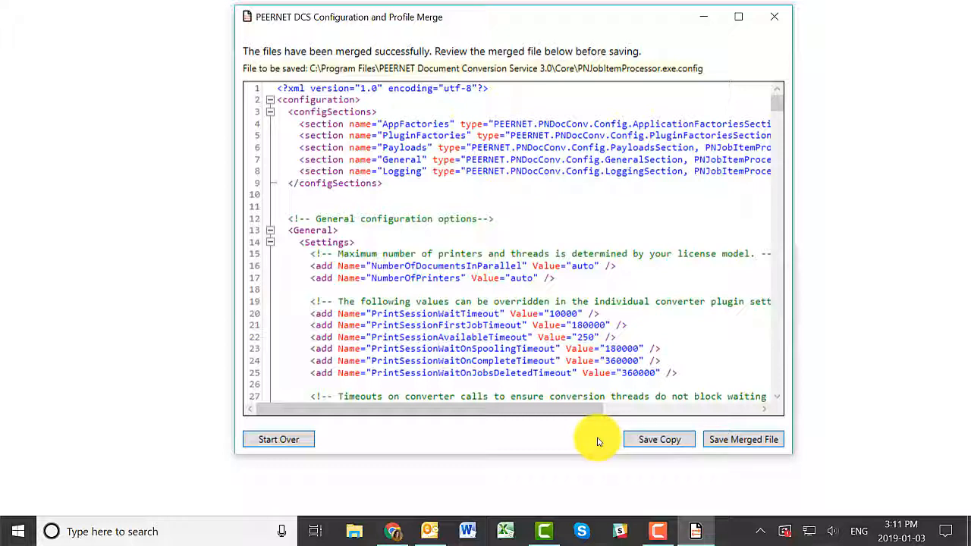
pyautogui.click(742, 448)
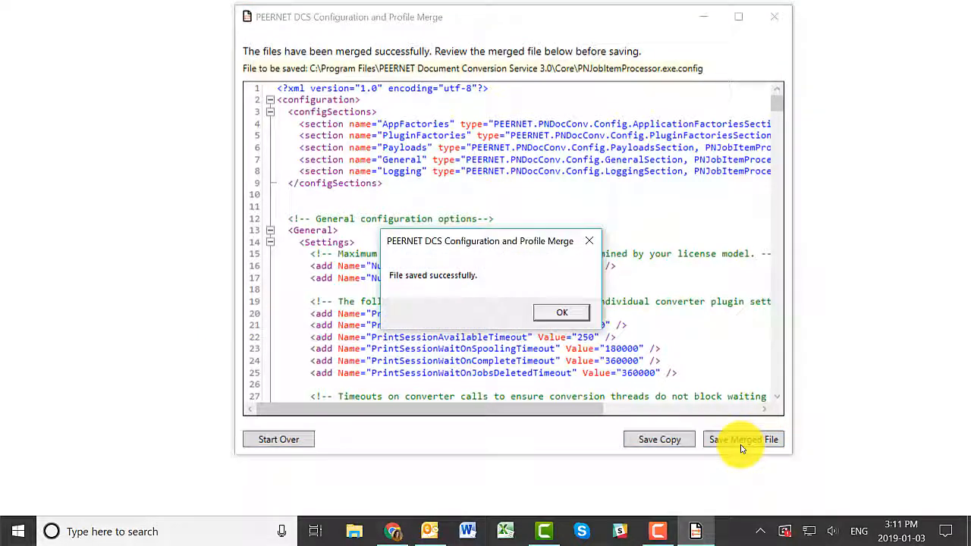
pyautogui.click(561, 314)
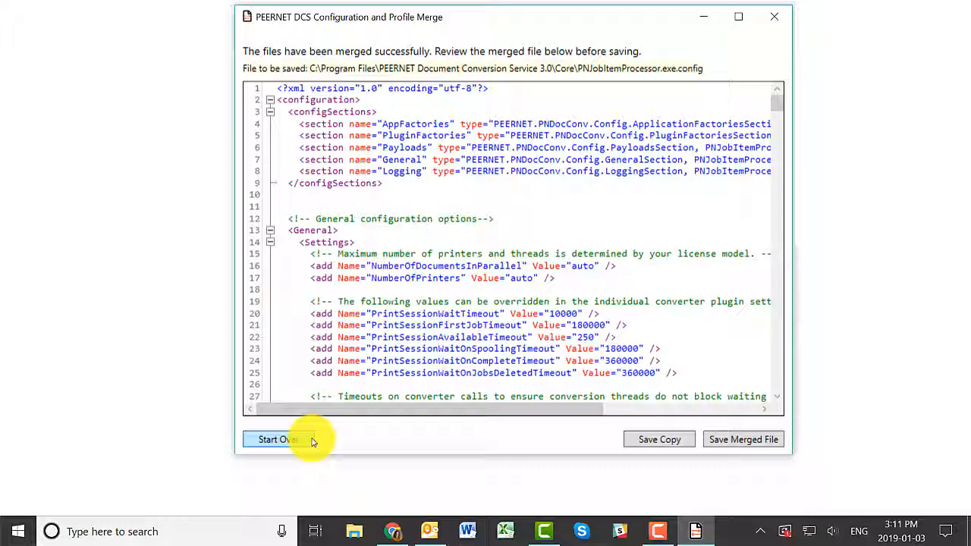
# - Start a new merge and choose PNDocConvWatchFolderService.exe.config from the Document Conversion Service 3.0 Tools\Watch Folder Service folder as the file to update
pyautogui.click(278, 440)
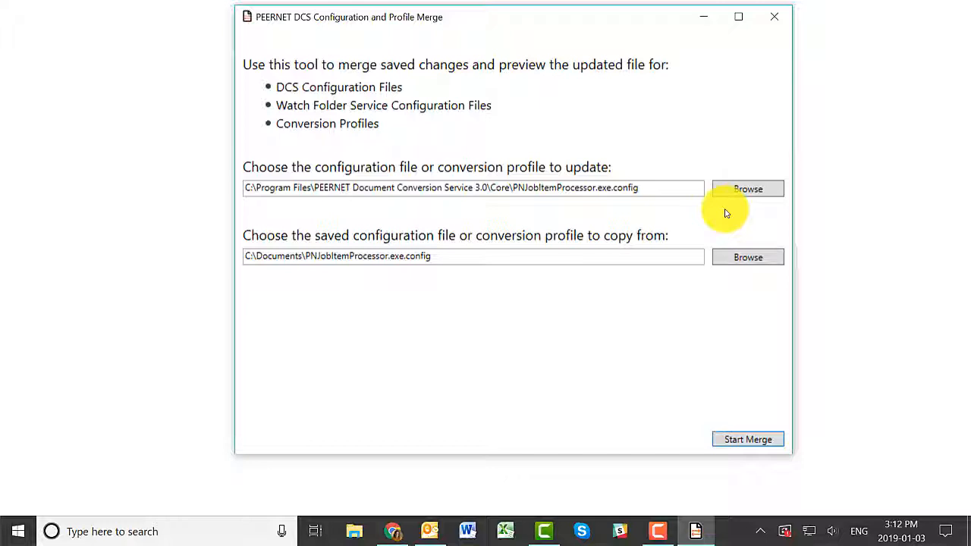
pyautogui.click(747, 189)
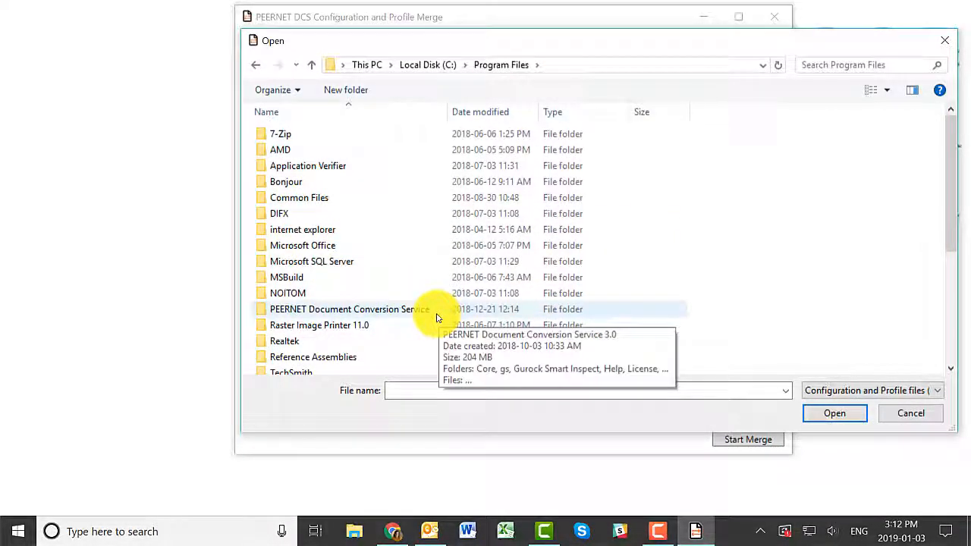
pyautogui.doubleClick(436, 316)
pyautogui.doubleClick(296, 252)
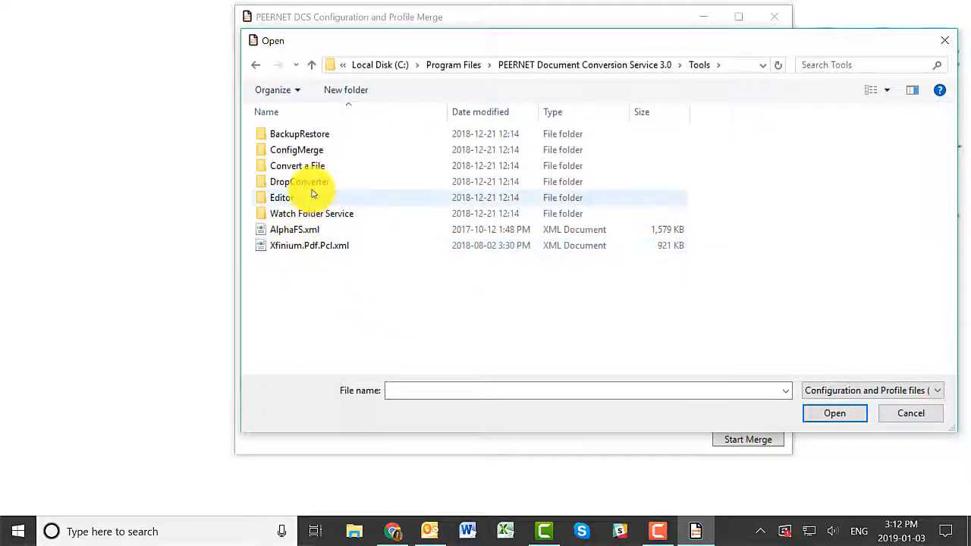
pyautogui.doubleClick(313, 213)
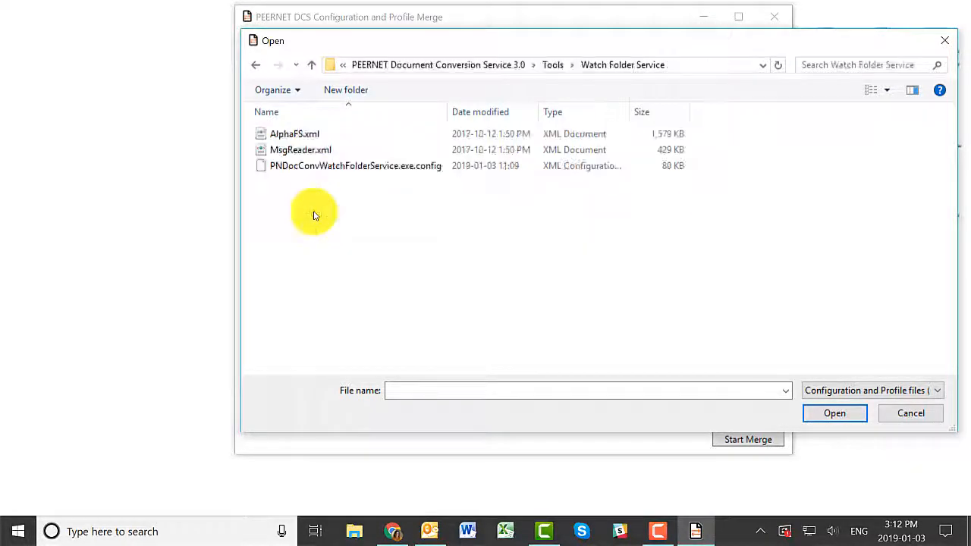
pyautogui.click(441, 166)
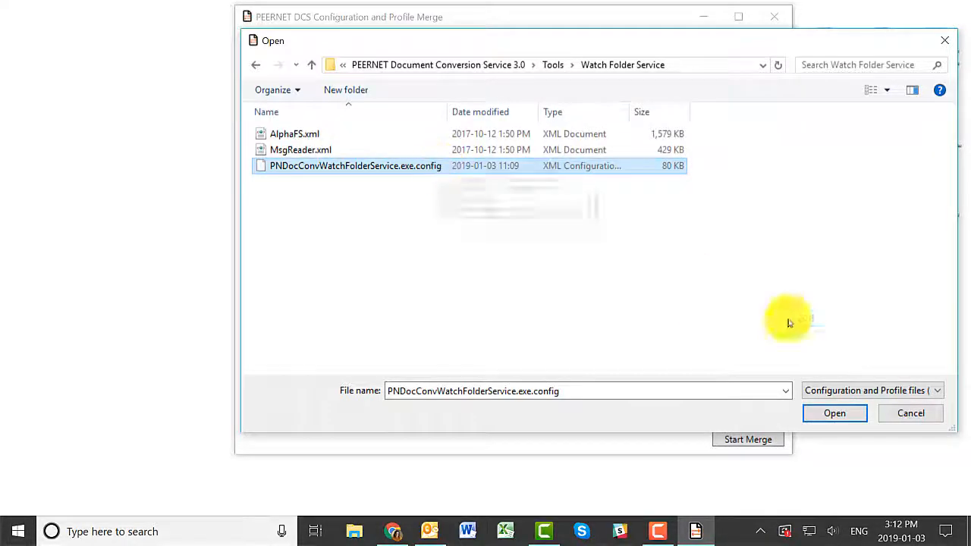
pyautogui.click(853, 419)
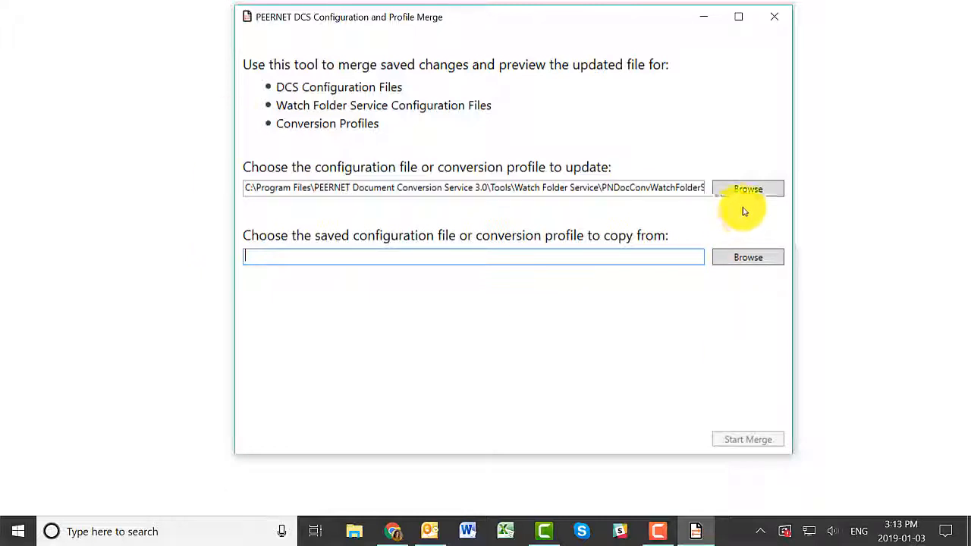
# - Choose Adobe PDF Multipage.xml from C:\ProgramData\PEERNET\Document Conversion Service\Profiles as the conversion profile to update
pyautogui.click(768, 198)
pyautogui.click(466, 64)
pyautogui.click(450, 64)
pyautogui.write('ProgramData')
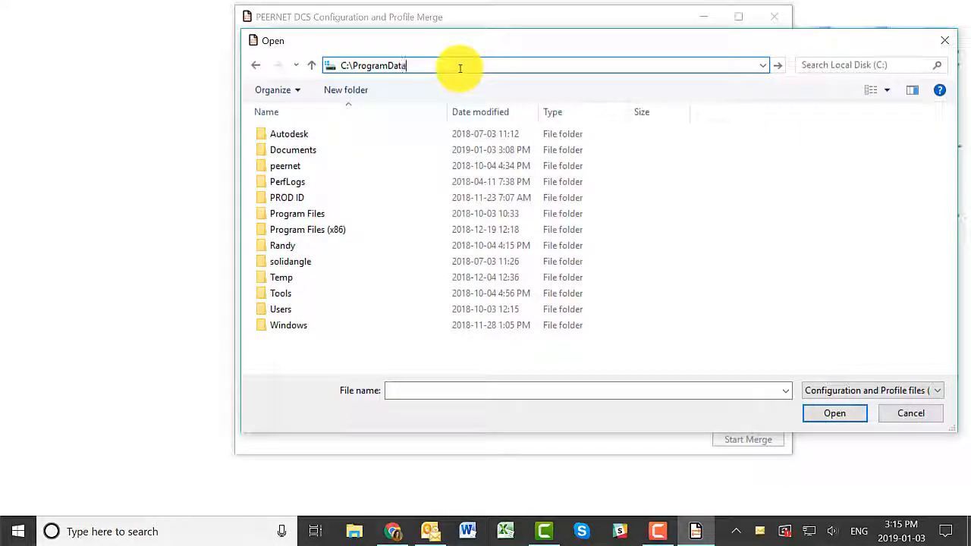
pyautogui.press('Return')
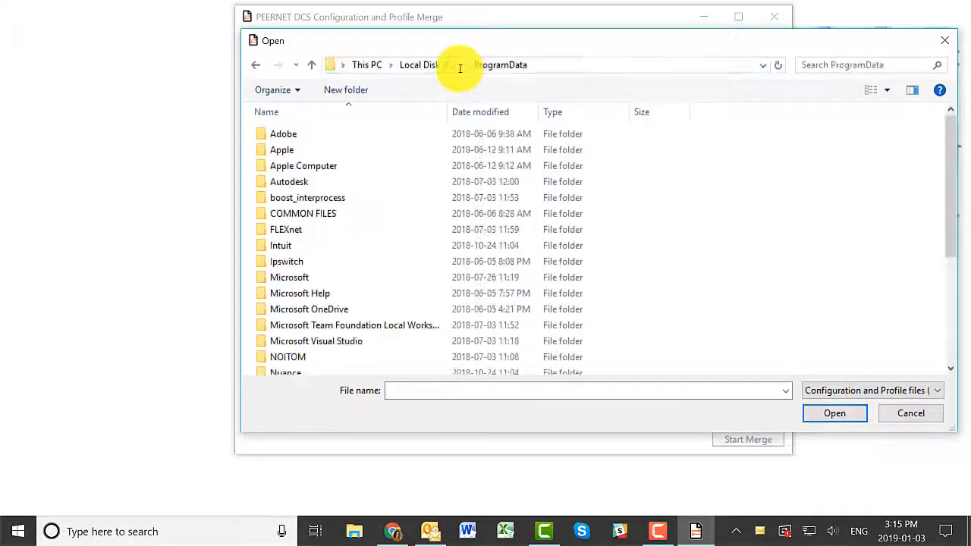
pyautogui.doubleClick(265, 317)
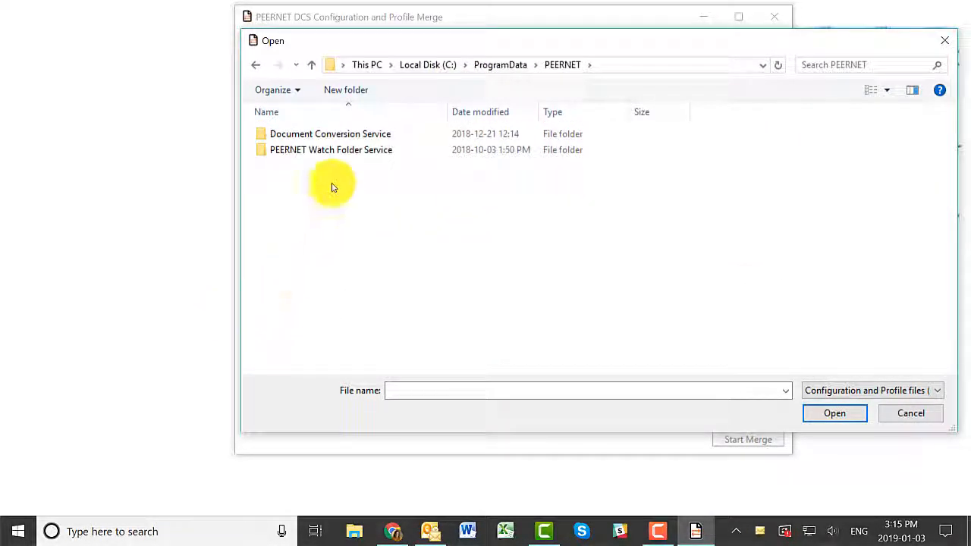
pyautogui.click(341, 141)
pyautogui.doubleClick(342, 141)
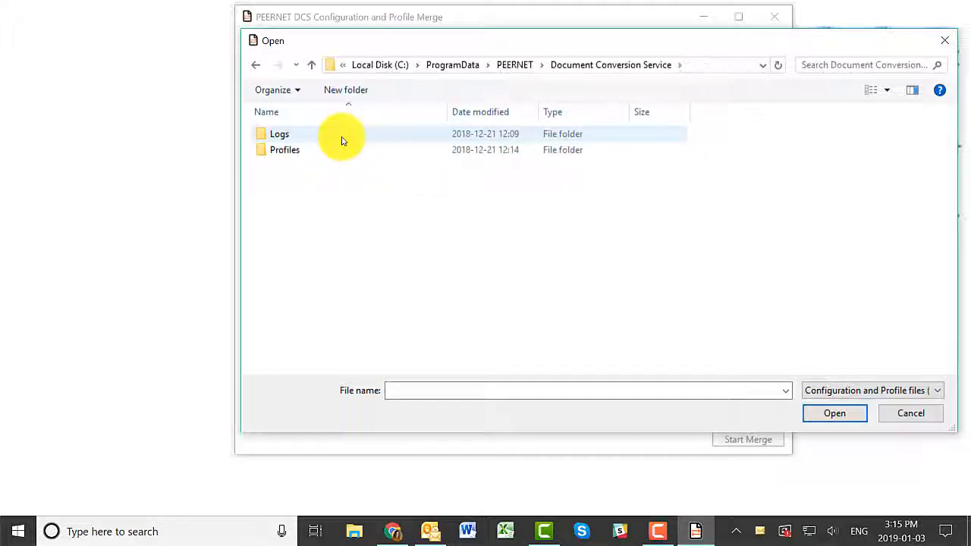
pyautogui.click(332, 158)
pyautogui.doubleClick(332, 157)
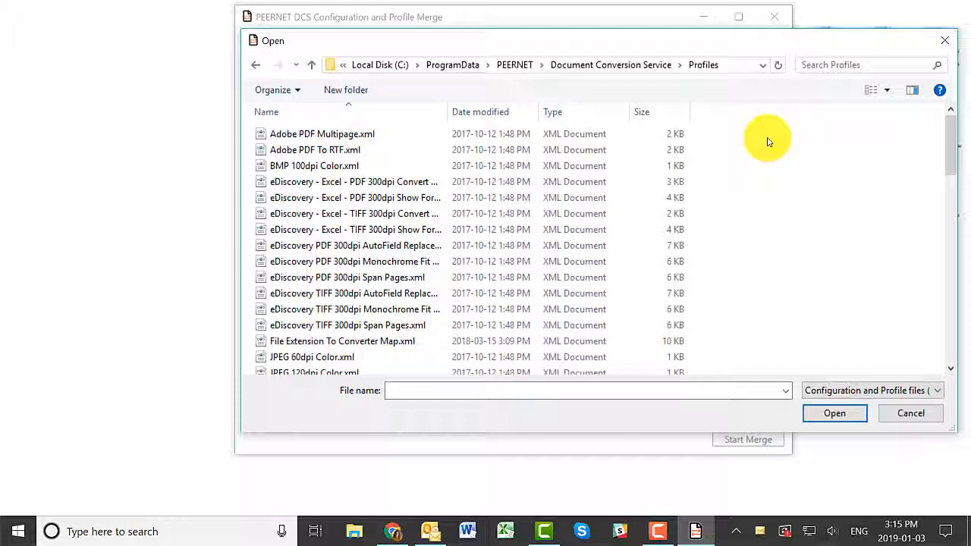
pyautogui.press('Down')
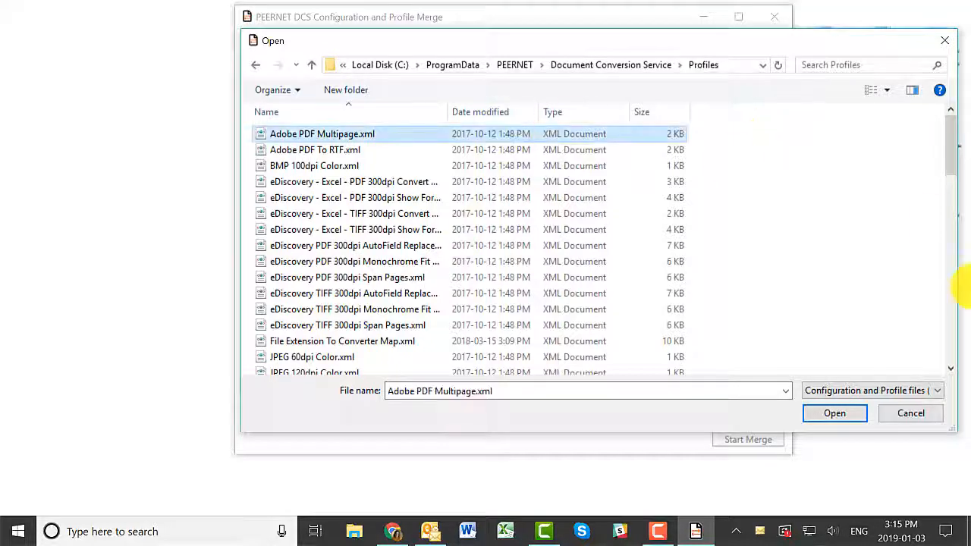
pyautogui.click(834, 413)
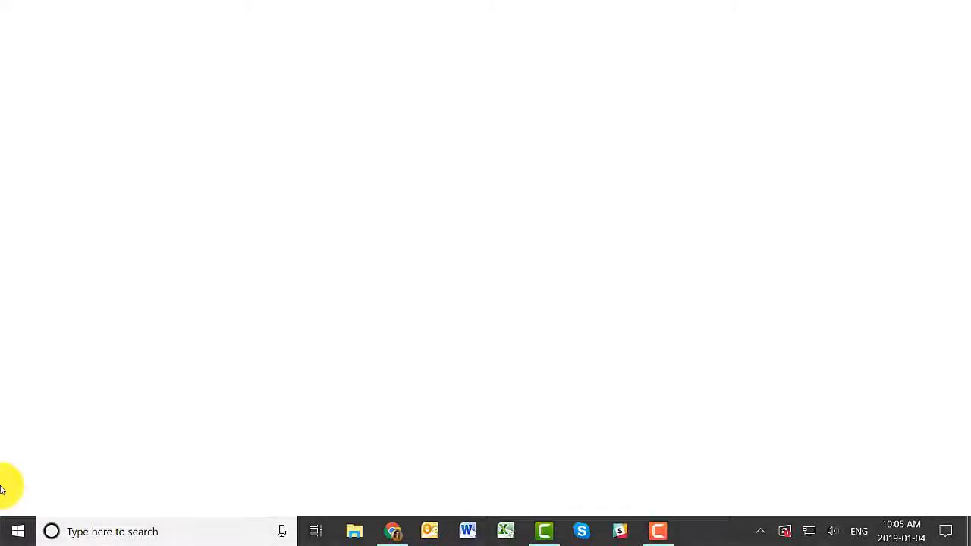
# - Open the DCS configuration file for editing in the PEERNET DCS Editor
pyautogui.click(14, 529)
pyautogui.scroll(-3, 144, 200)
pyautogui.click(152, 457)
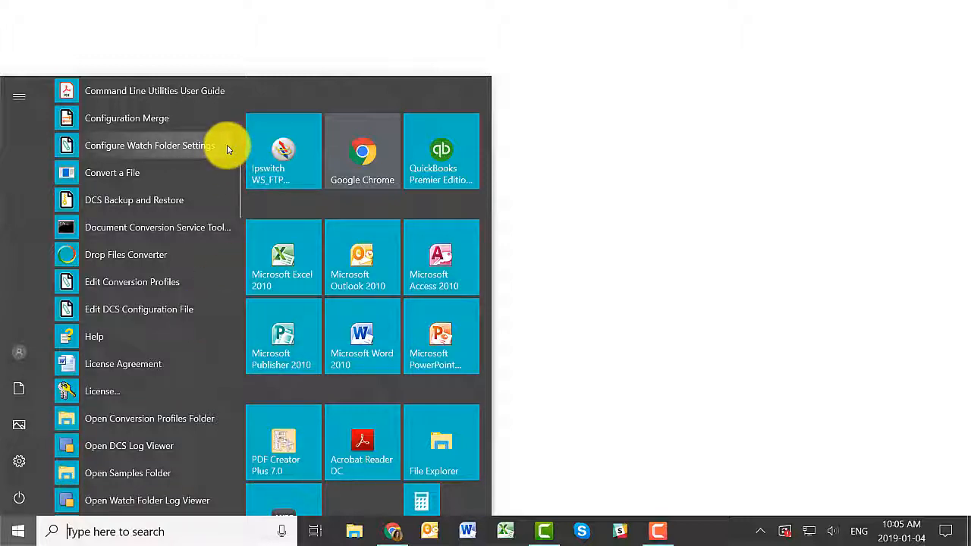
pyautogui.click(217, 308)
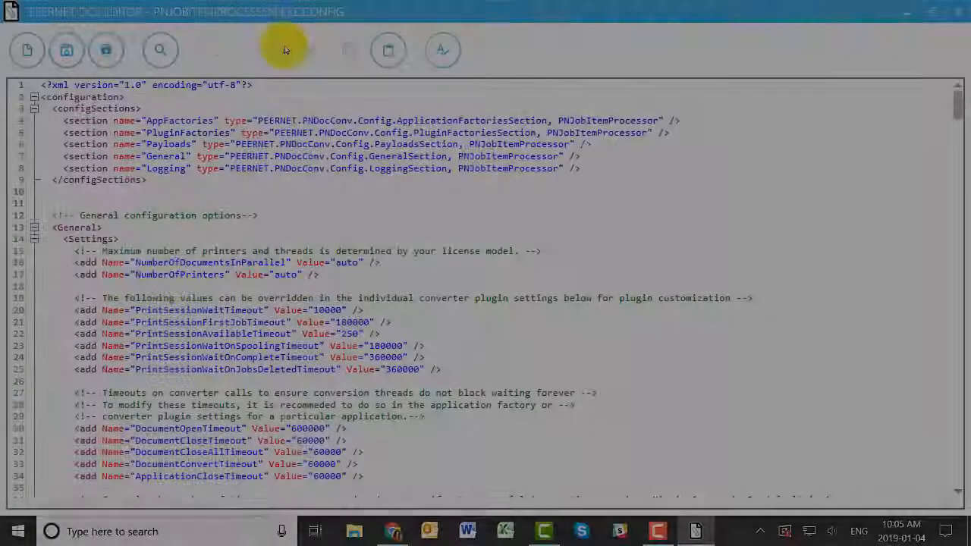
# - Copy the <add Name="Enabled" Value="true" /> line from the PEERNET ArcPDF application factory settings
pyautogui.scroll(-20, 251, 254)
pyautogui.moveTo(292, 227); pyautogui.dragTo(97, 228)
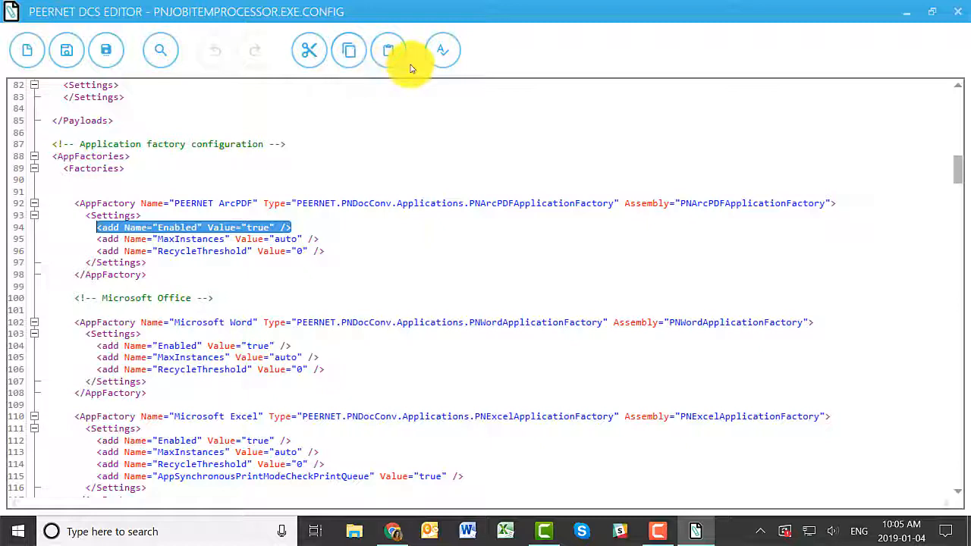
pyautogui.click(343, 54)
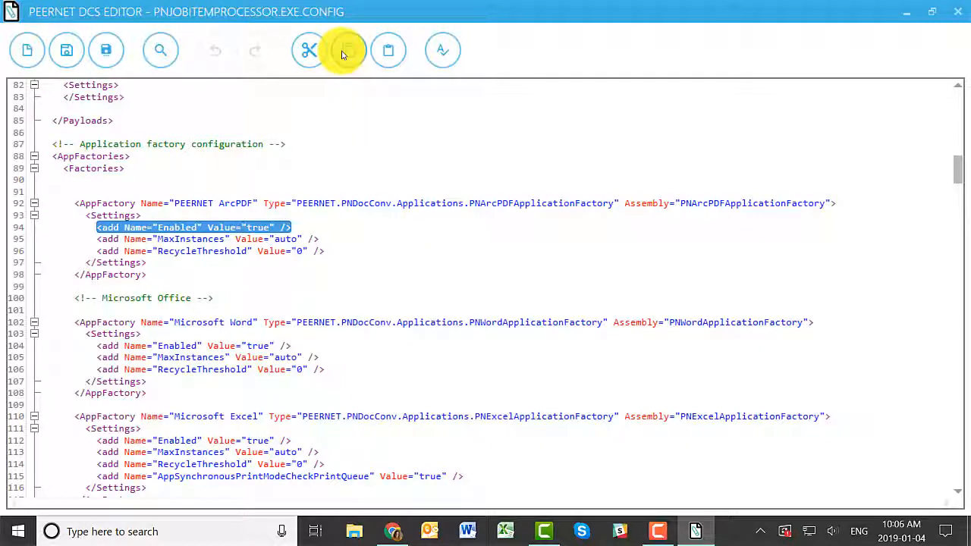
# - Replace all occurrences of <add Name="Enabled" Value="true" /> with <add Name="Enabled" Value="false" /> in the configuration file
pyautogui.click(160, 45)
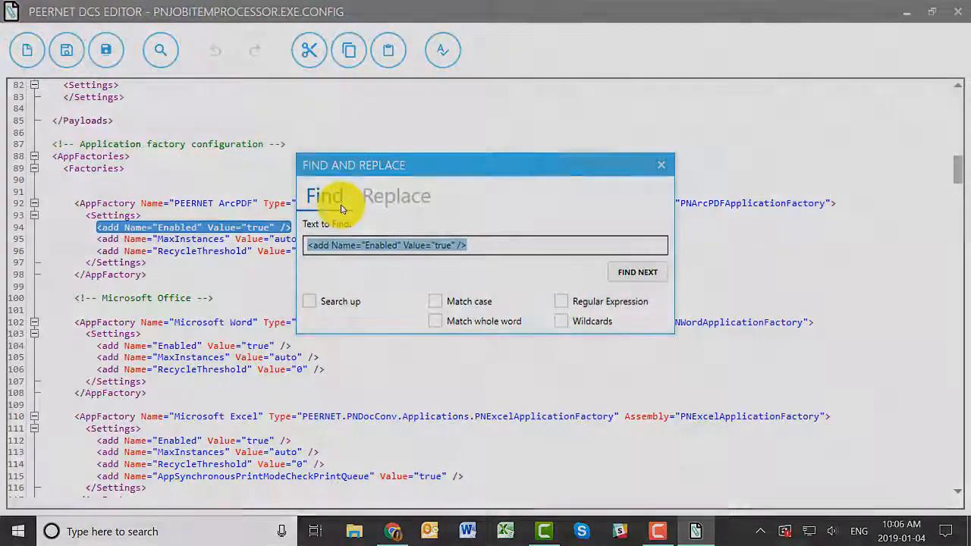
pyautogui.click(397, 195)
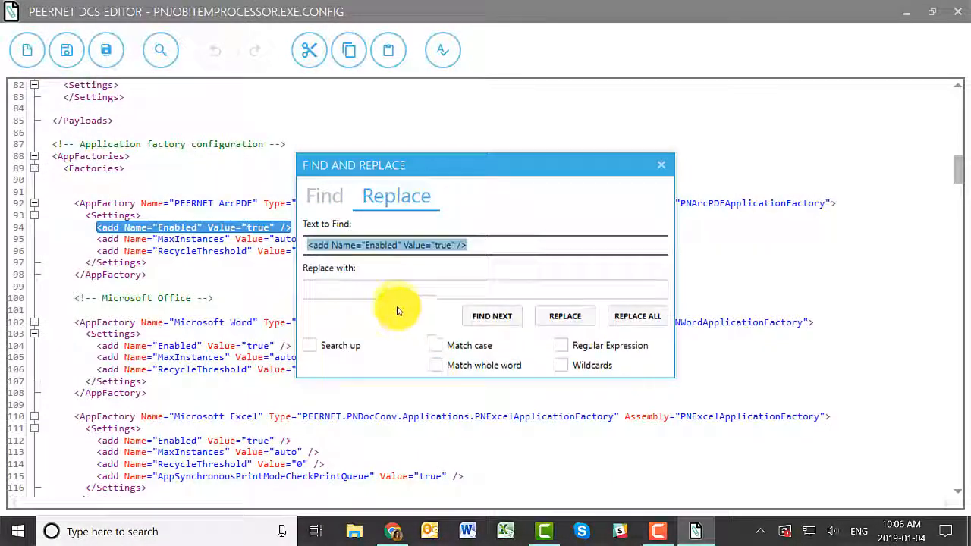
pyautogui.click(382, 295)
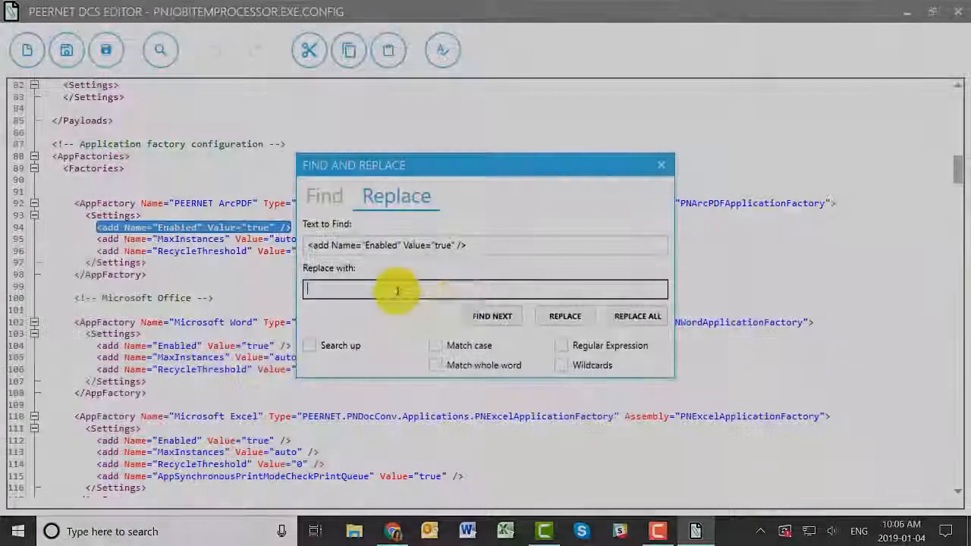
pyautogui.hotkey('ctrl', 'v')
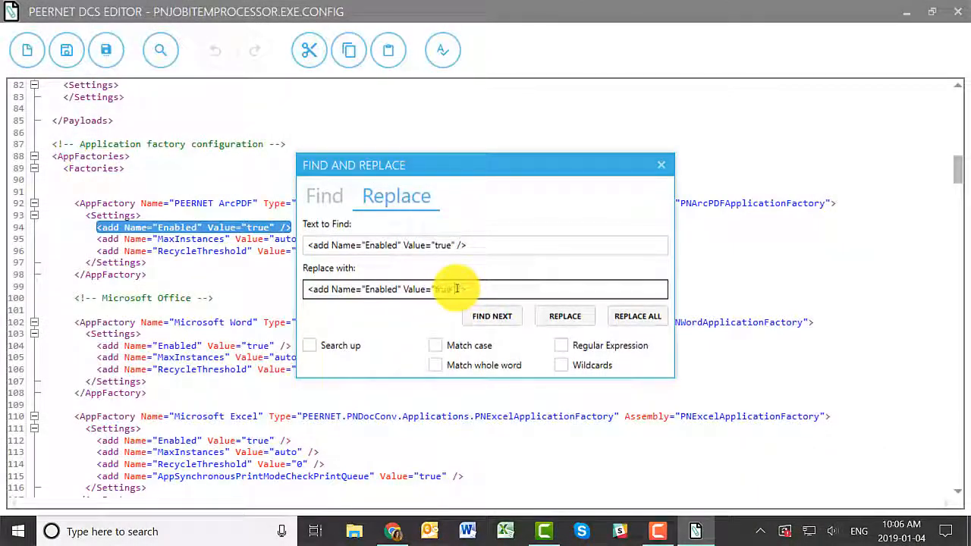
pyautogui.write('lse')
pyautogui.click(637, 316)
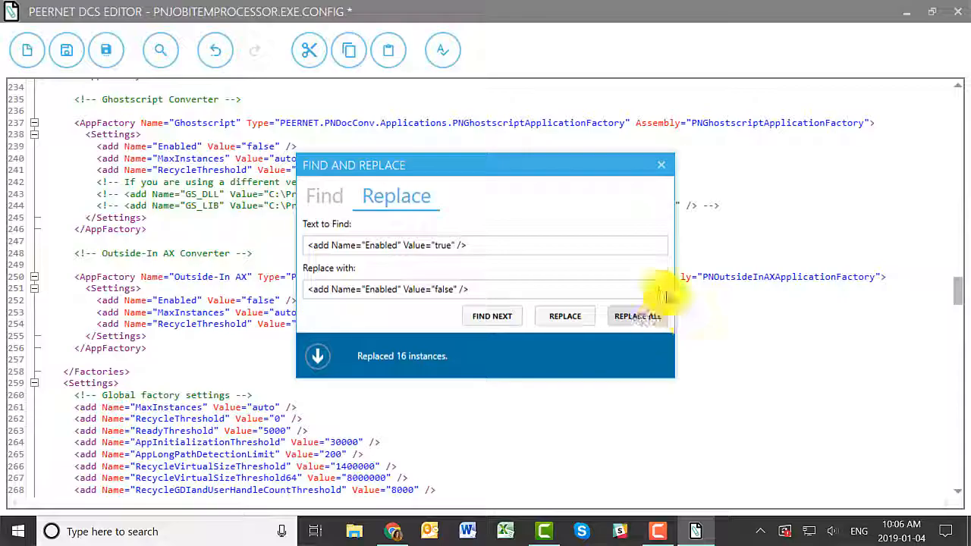
pyautogui.click(661, 164)
# - Collapse the PEERNET ArcPDF factory and set Enabled to true for Microsoft Word and Microsoft Excel
pyautogui.scroll(20, 76, 217)
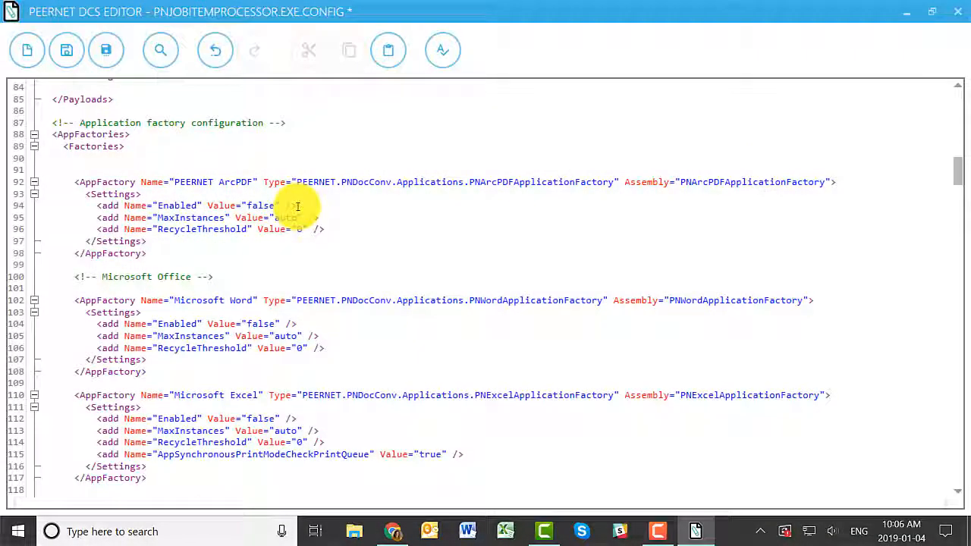
pyautogui.click(34, 183)
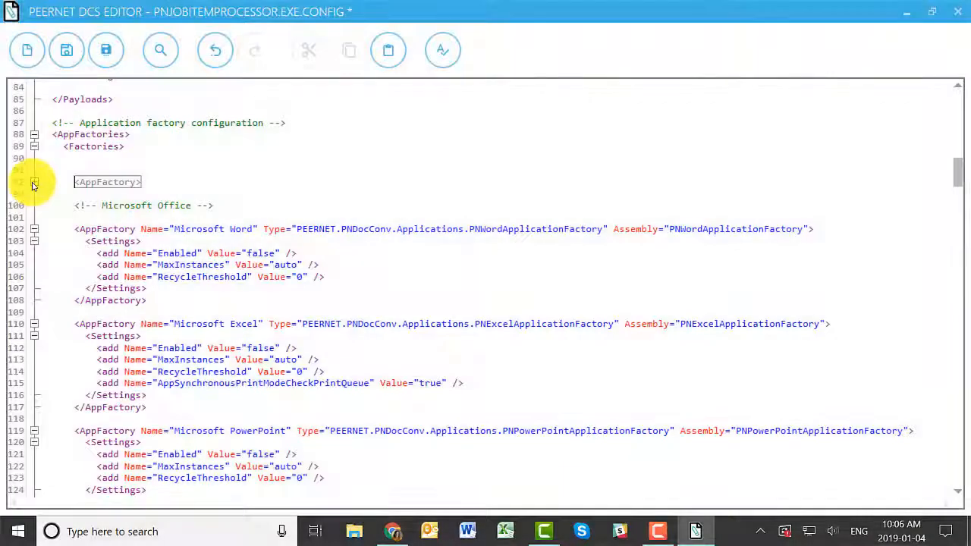
pyautogui.write('rue')
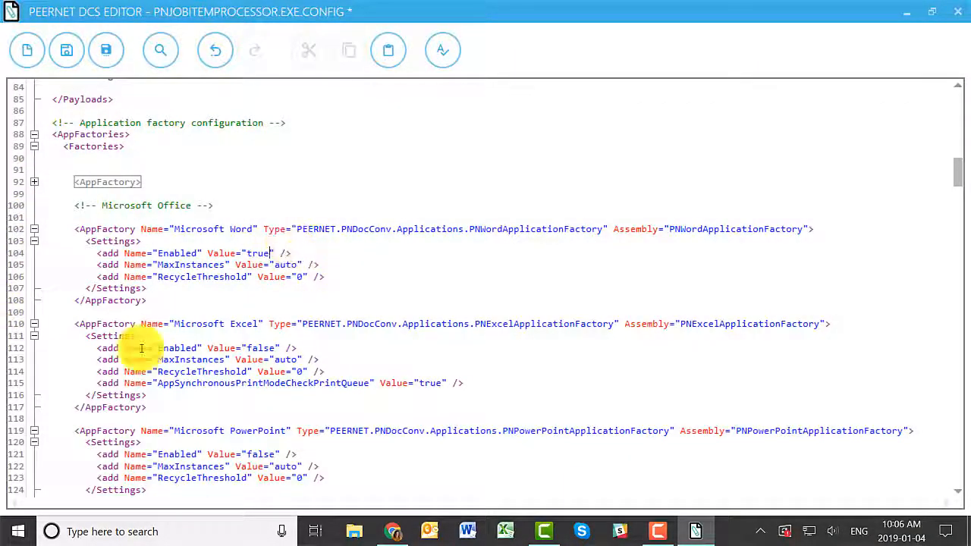
pyautogui.write('rue')
# - Collapse the application factories from Microsoft PowerPoint through Microsoft XPS and set Enabled to true for Adobe Acrobat Reader
pyautogui.click(34, 431)
pyautogui.scroll(-4, 35, 431)
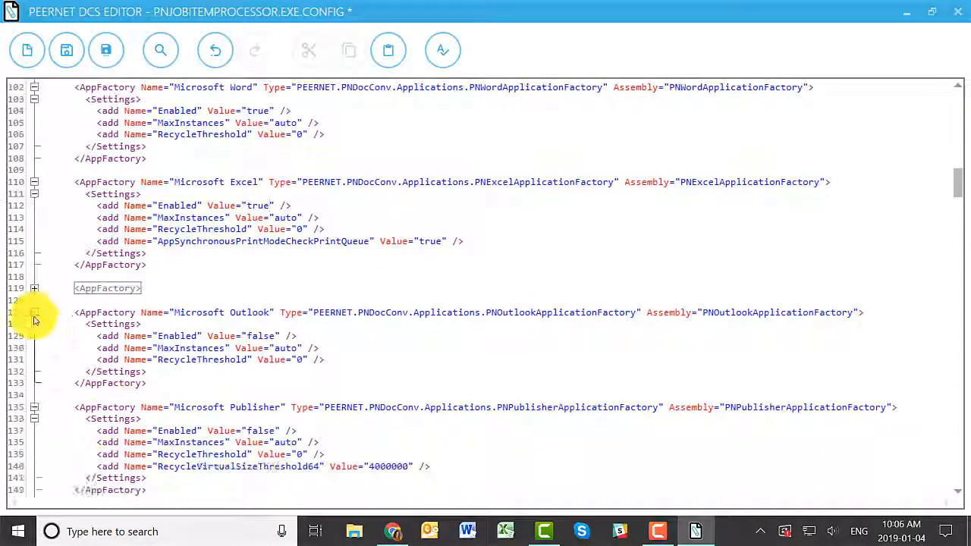
pyautogui.click(34, 312)
pyautogui.scroll(-1, 36, 313)
pyautogui.click(34, 301)
pyautogui.click(34, 324)
pyautogui.click(34, 383)
pyautogui.scroll(-1, 35, 383)
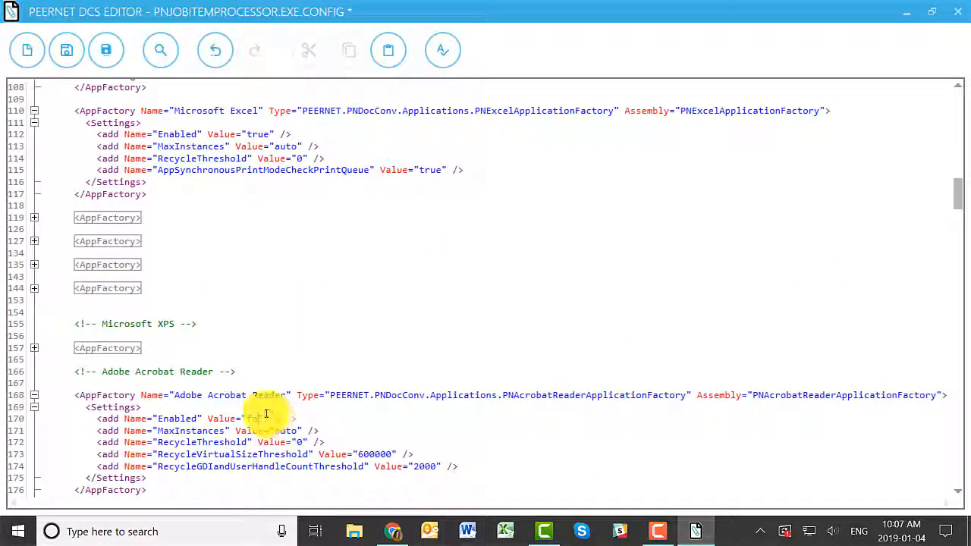
pyautogui.write('true')
# - Collapse the Internet Explorer, Autodesk Design Review, PEERNET Image Converter and following converter application factories
pyautogui.scroll(-6, 228, 396)
pyautogui.click(34, 299)
pyautogui.click(35, 347)
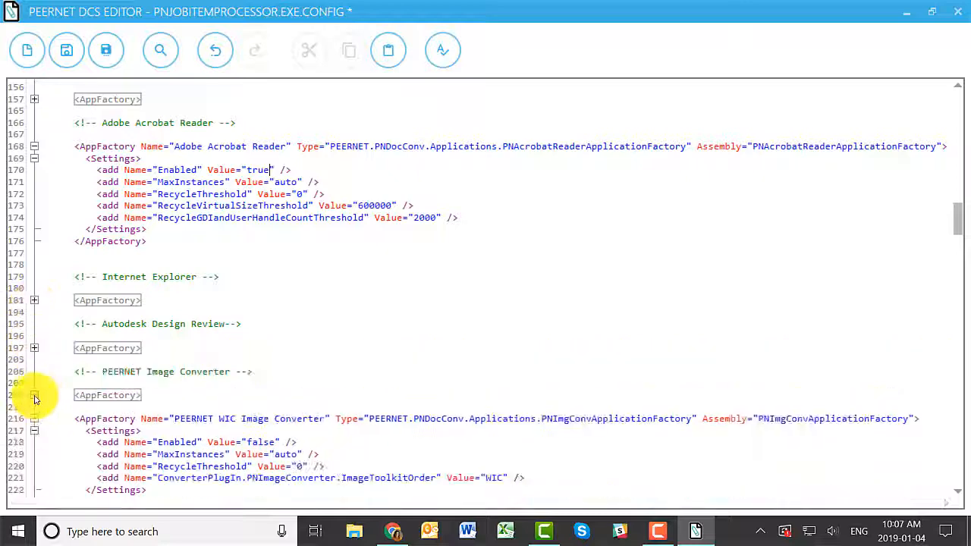
pyautogui.click(34, 397)
pyautogui.scroll(-1, 34, 397)
pyautogui.click(34, 383)
pyautogui.click(34, 431)
pyautogui.scroll(-3, 34, 379)
pyautogui.click(35, 369)
# - Test the syntax check with an extra quotation mark after Microsoft Word's Enabled value, then remove the mark and check again
pyautogui.scroll(20, 228, 238)
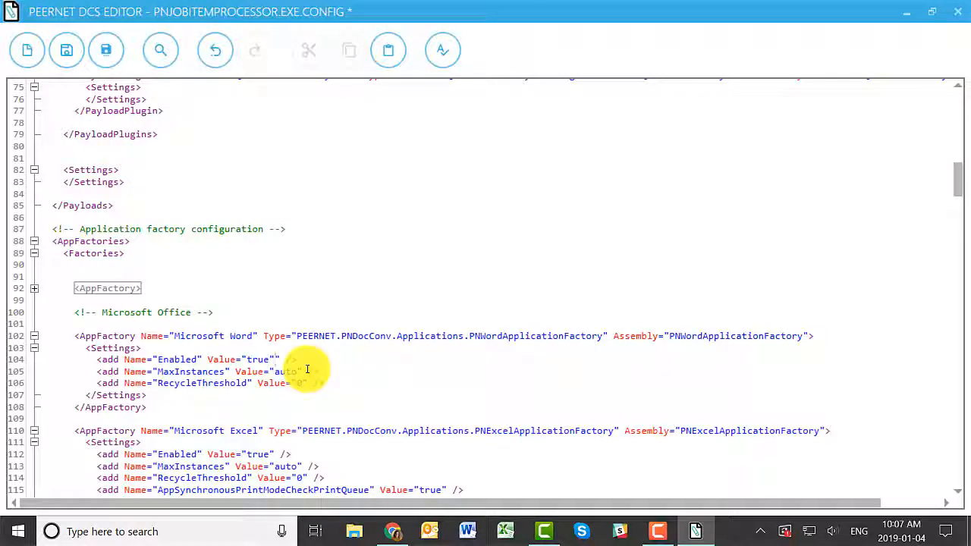
pyautogui.click(444, 51)
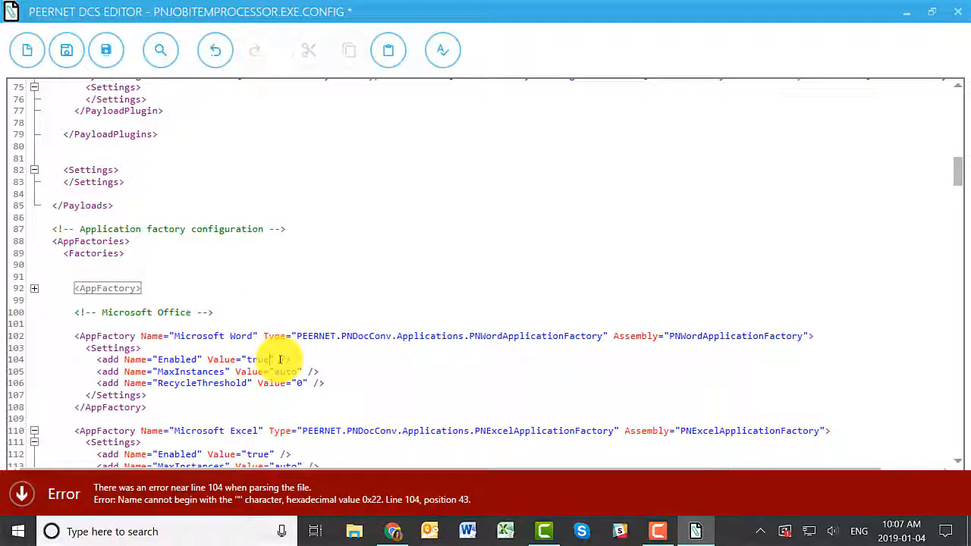
pyautogui.click(443, 50)
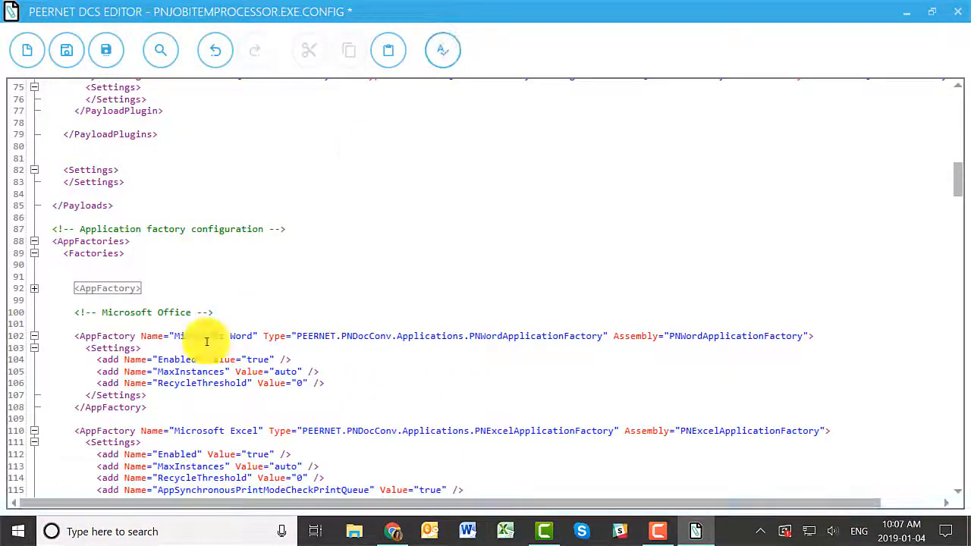
# - Clear the attribute name Enabled from the first Microsoft Word setting and check the file for errors
pyautogui.press('BackSpace')
pyautogui.press('BackSpace')
pyautogui.press('BackSpace')
pyautogui.press('BackSpace')
pyautogui.press('BackSpace')
pyautogui.press('BackSpace')
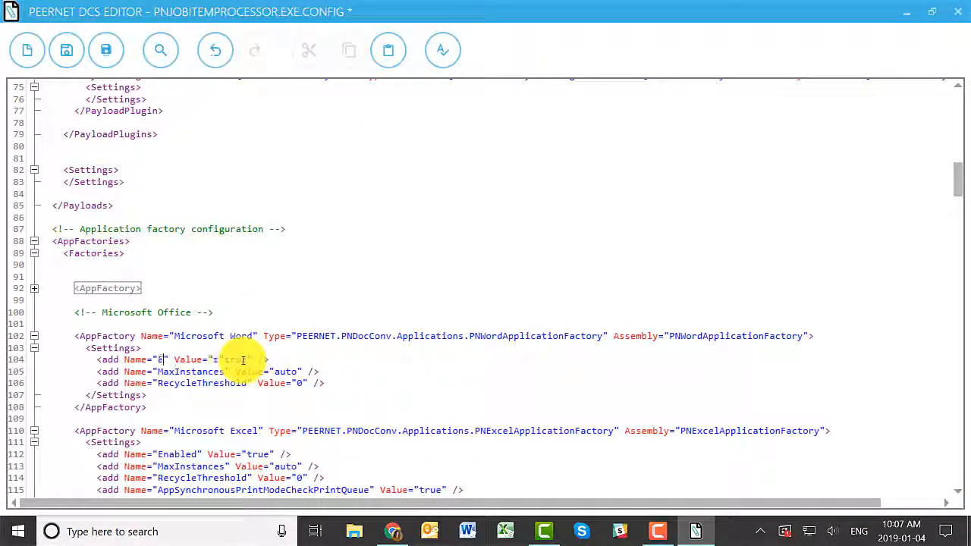
pyautogui.click(443, 50)
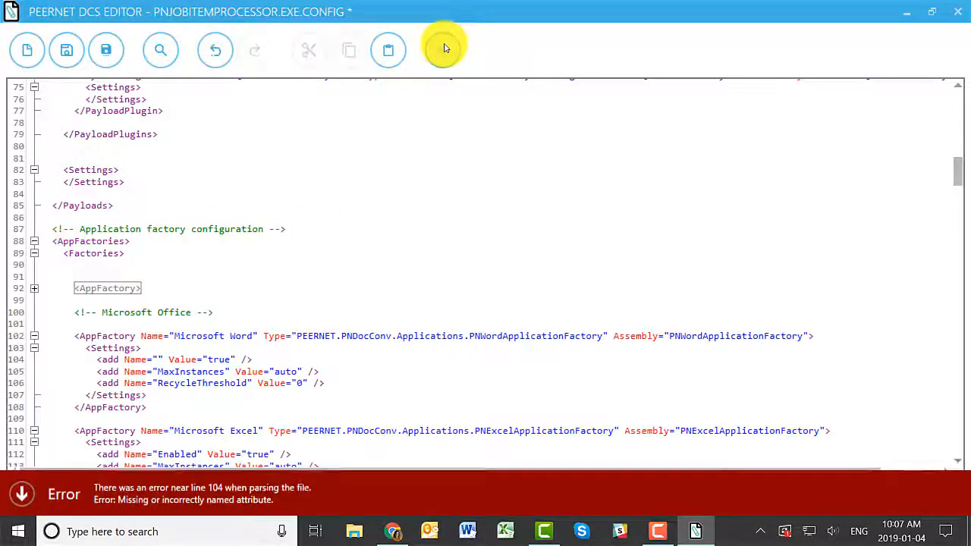
# - Restore the attribute name Enabled in the first Microsoft Word setting and check the file again
pyautogui.click(159, 358)
pyautogui.write('Enabled')
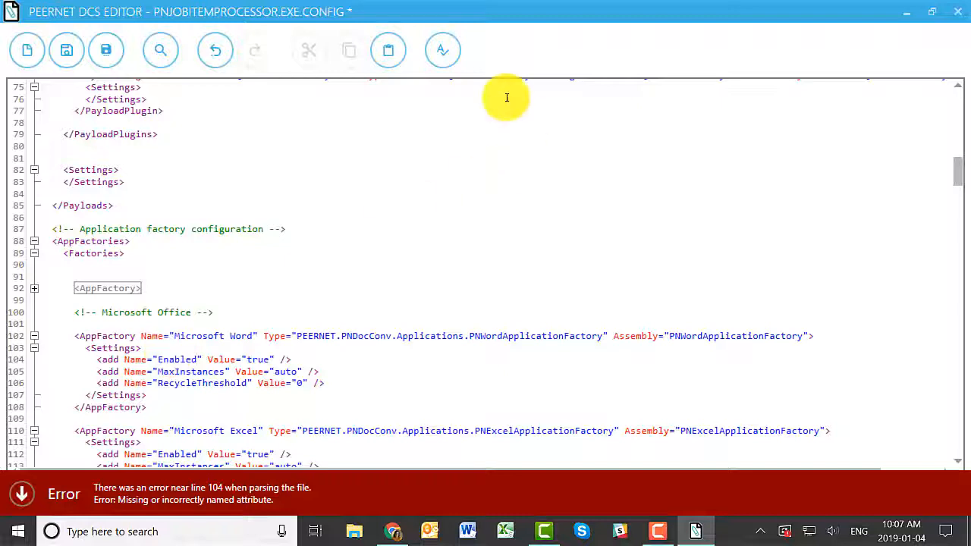
pyautogui.click(444, 54)
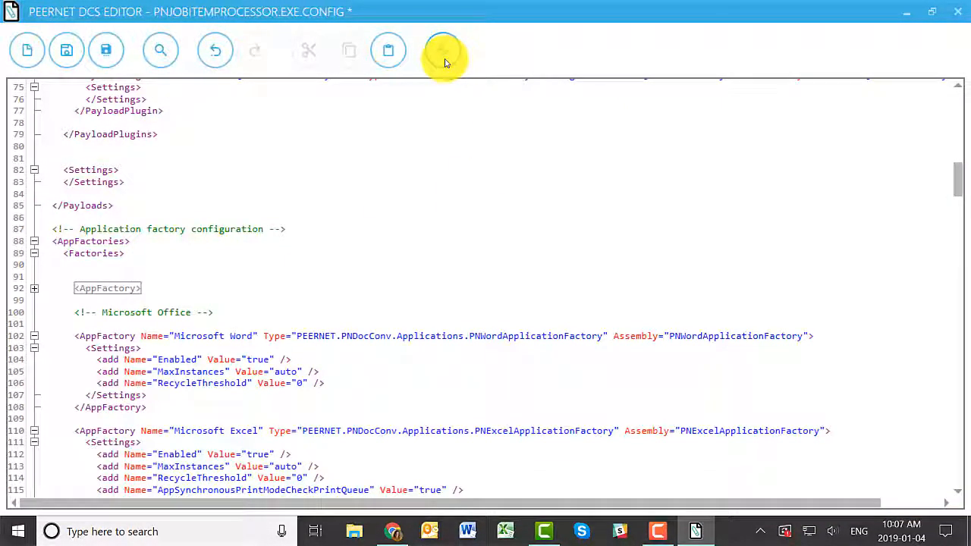
# - Save the edited DCS configuration and open the Watch Folder configuration file in the editor
pyautogui.click(76, 46)
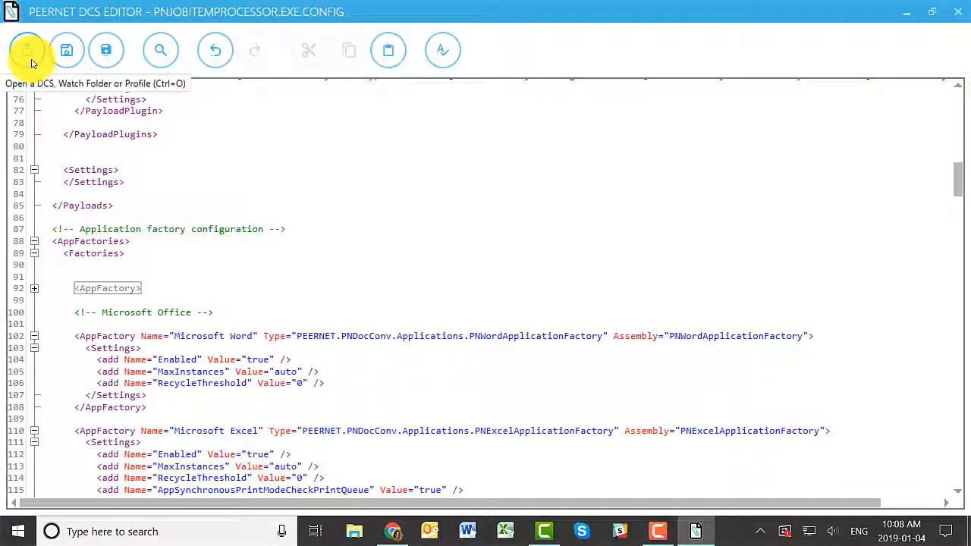
pyautogui.click(30, 61)
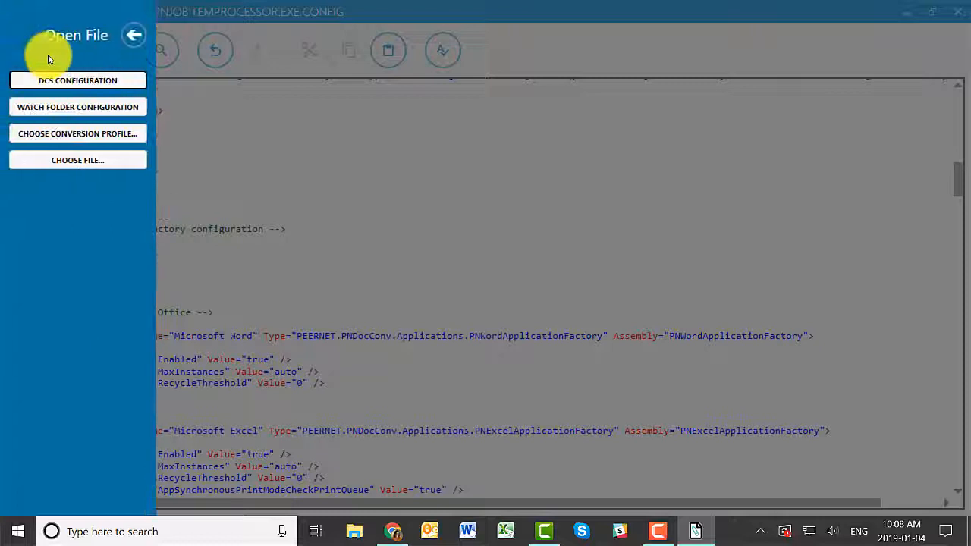
pyautogui.click(73, 107)
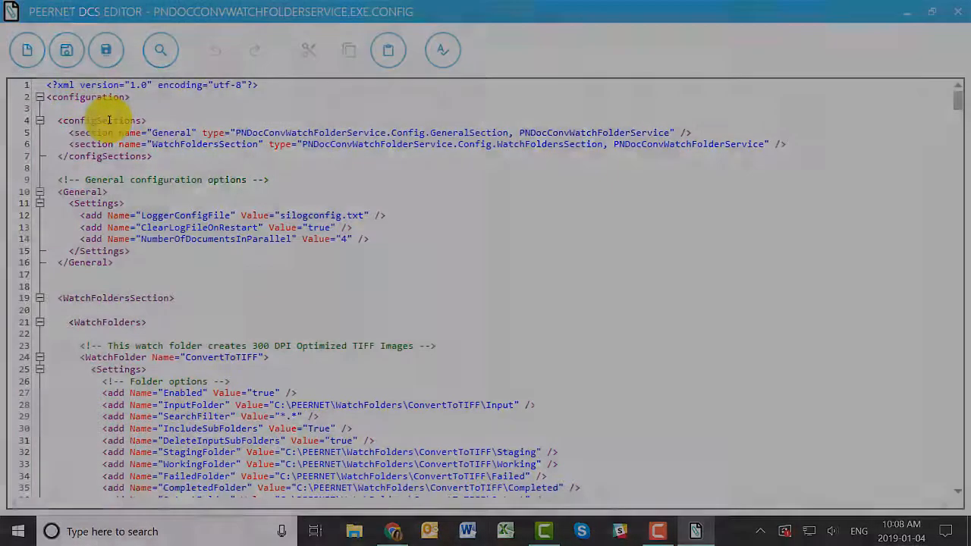